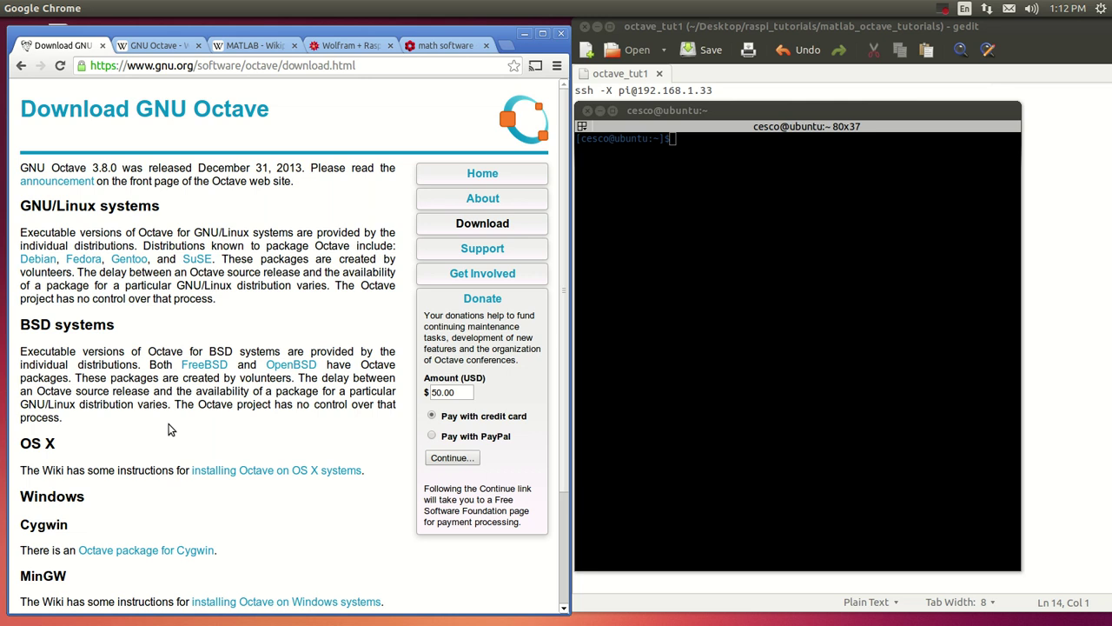
- Return to the GNU Octave home page
click(21, 65)
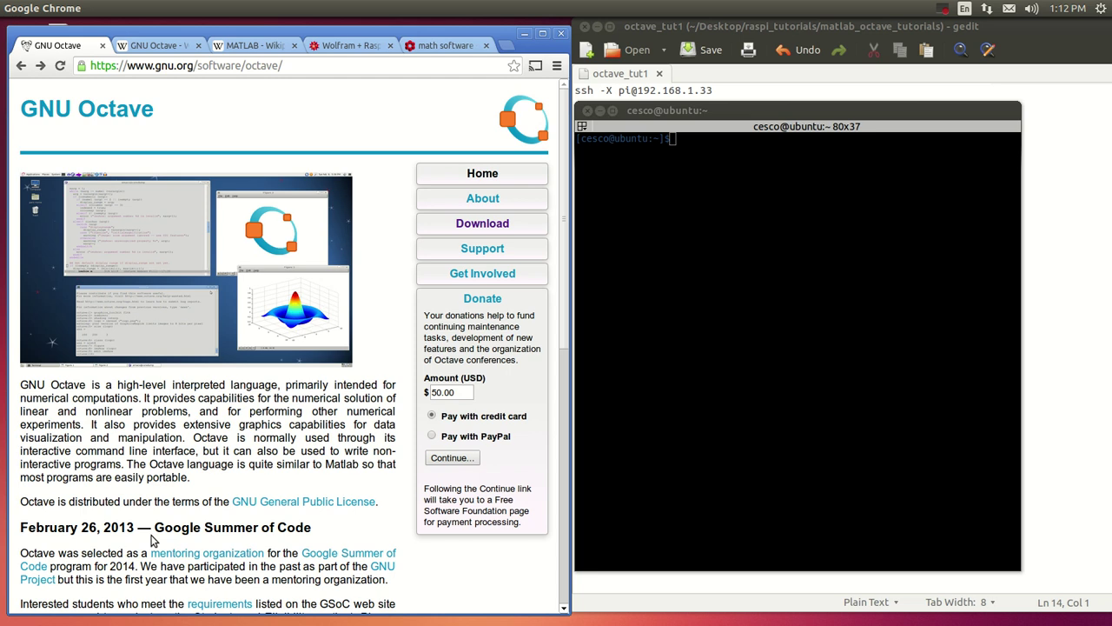
click(658, 161)
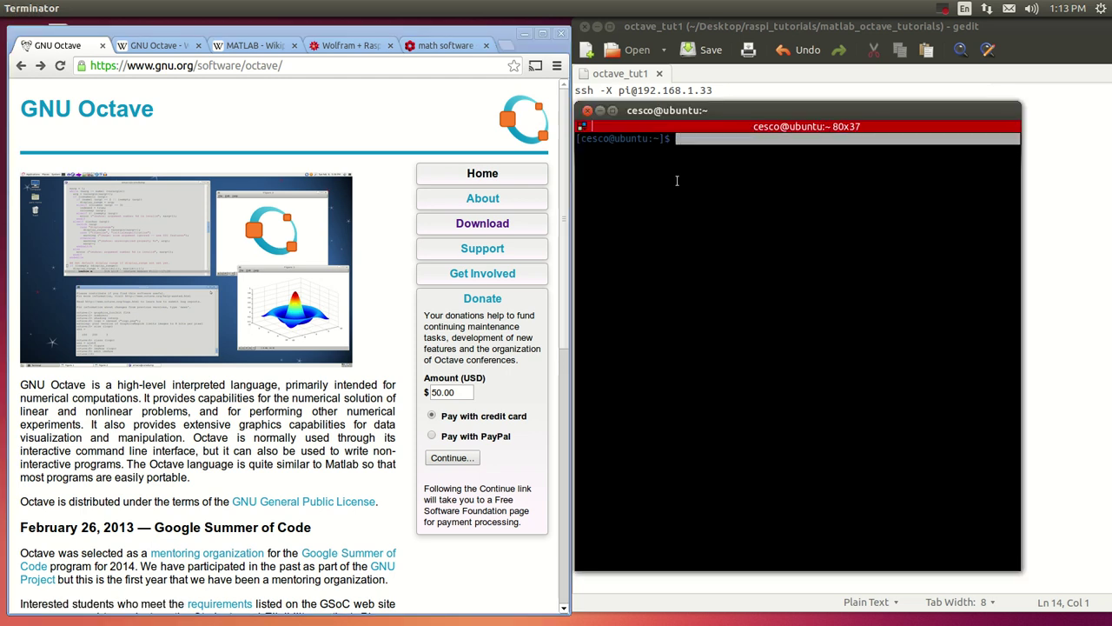
text(sh)
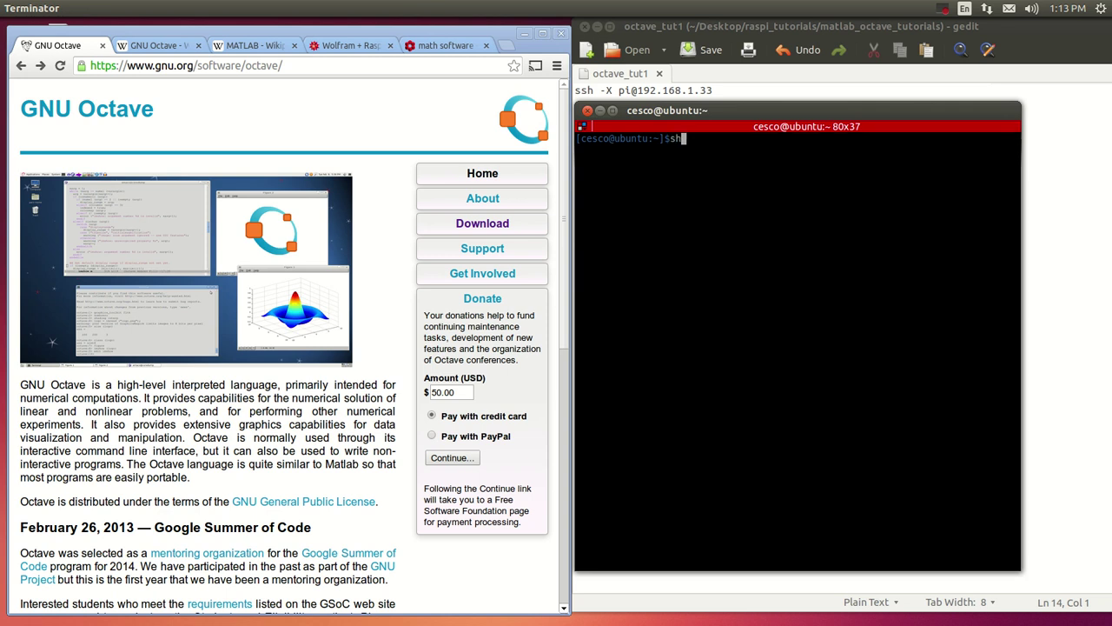
key(BackSpace)
text(sh -X pi@192.168.133)
key(BackSpace)
key(BackSpace)
text(.33)
key(Return)
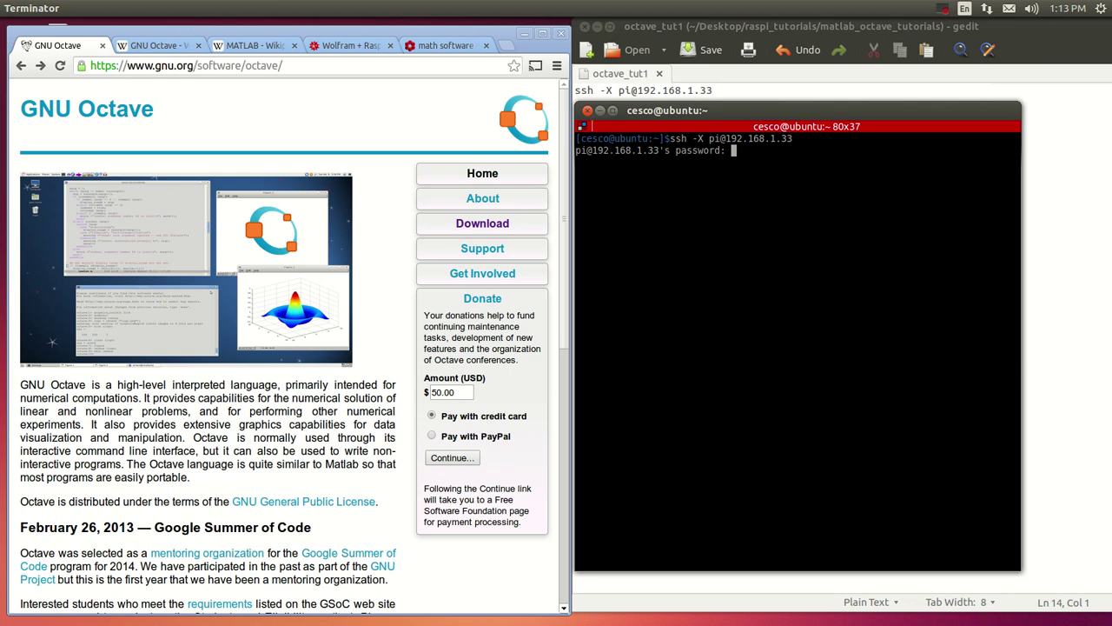
key(Return)
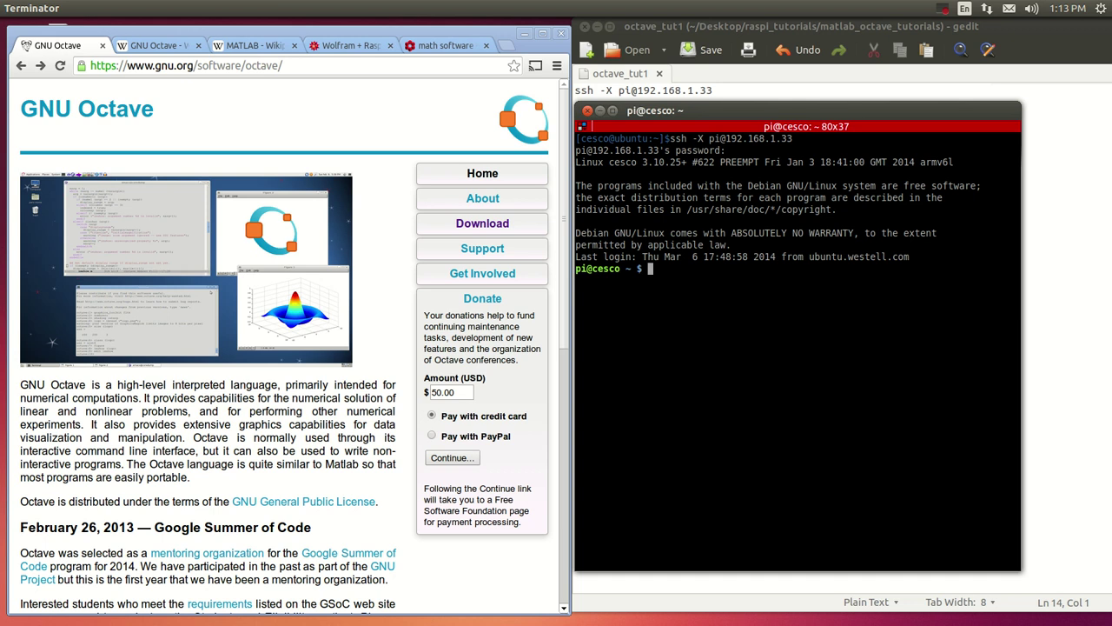
- Update the Raspberry Pi's package lists with "sudo apt-get update"
text(sudo apt-g)
text(et updat)
text(e)
key(Return)
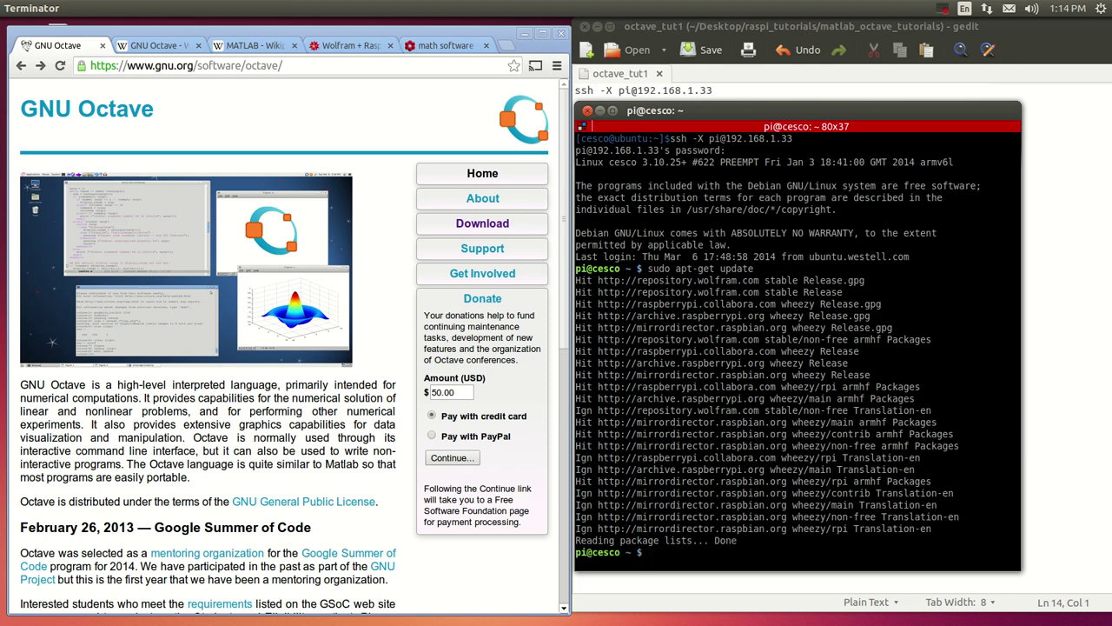
- Upgrade the installed packages with "sudo apt-get upgrade", and clear the terminal
text(sudo apt-get upgrade)
key(Return)
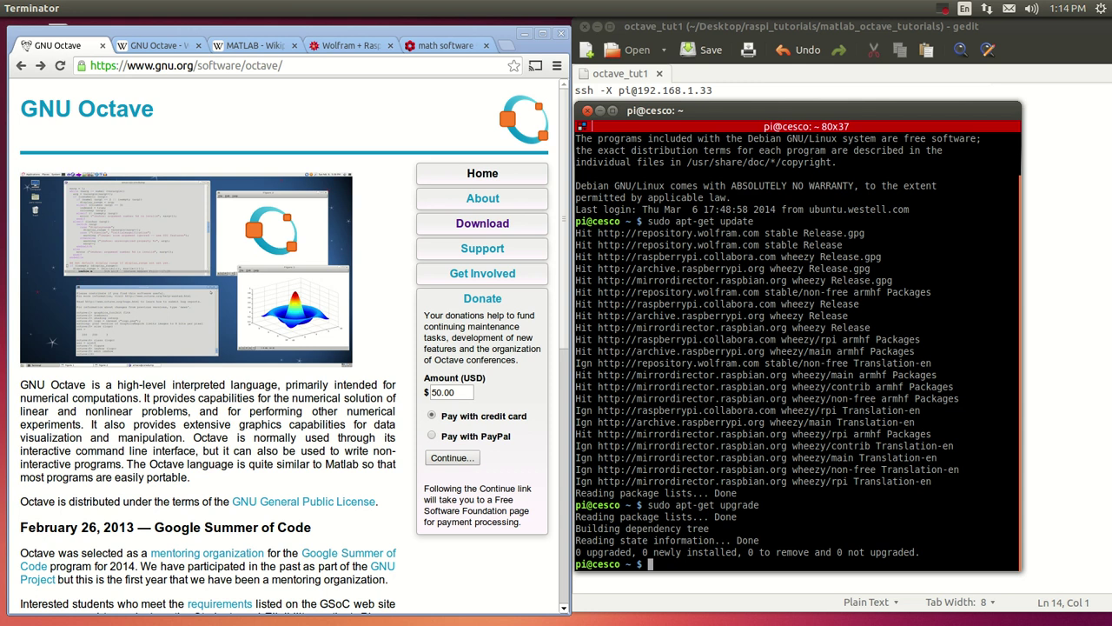
text(clear)
key(Return)
text(sud o)
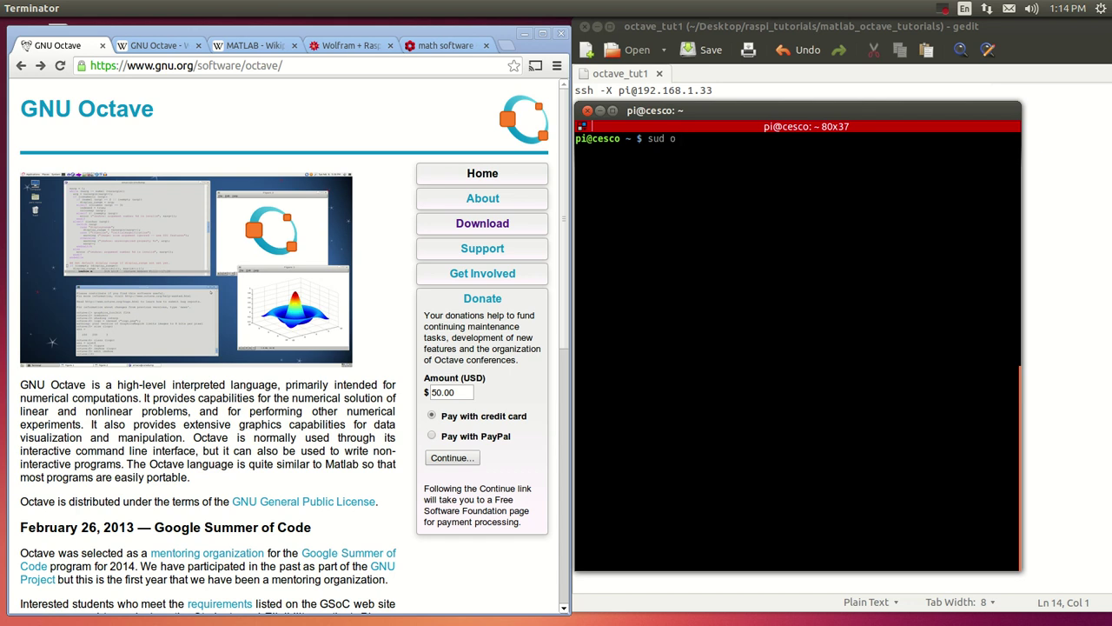
key(BackSpace)
key(BackSpace)
key(BackSpace)
- Check the GNU Octave download page for the release version and the available installation sources
click(40, 65)
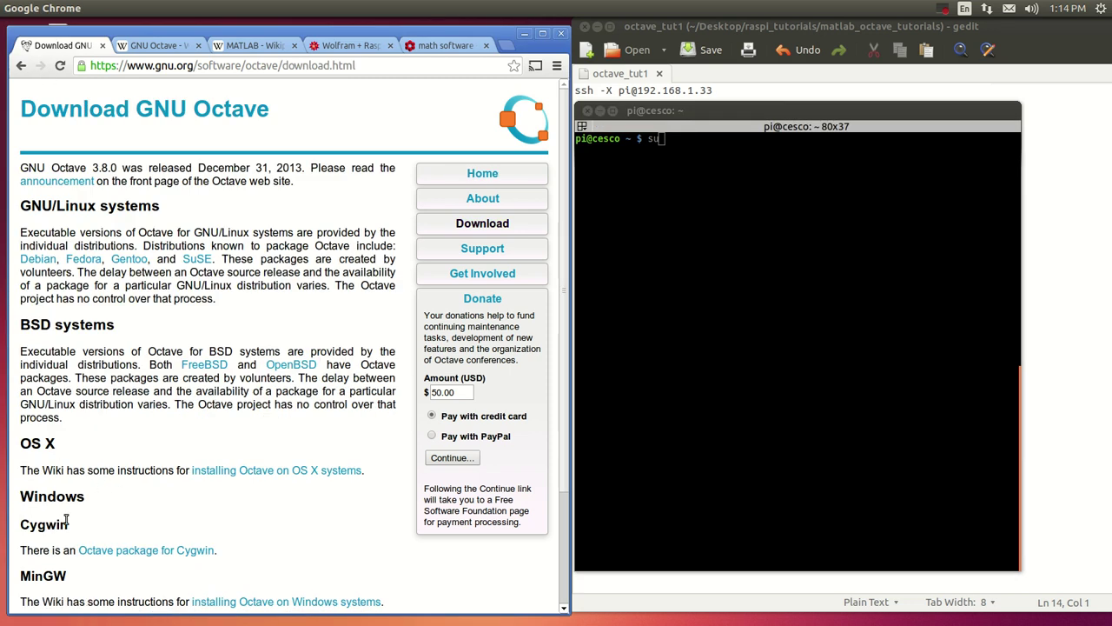
scroll(65, 500, down, 3)
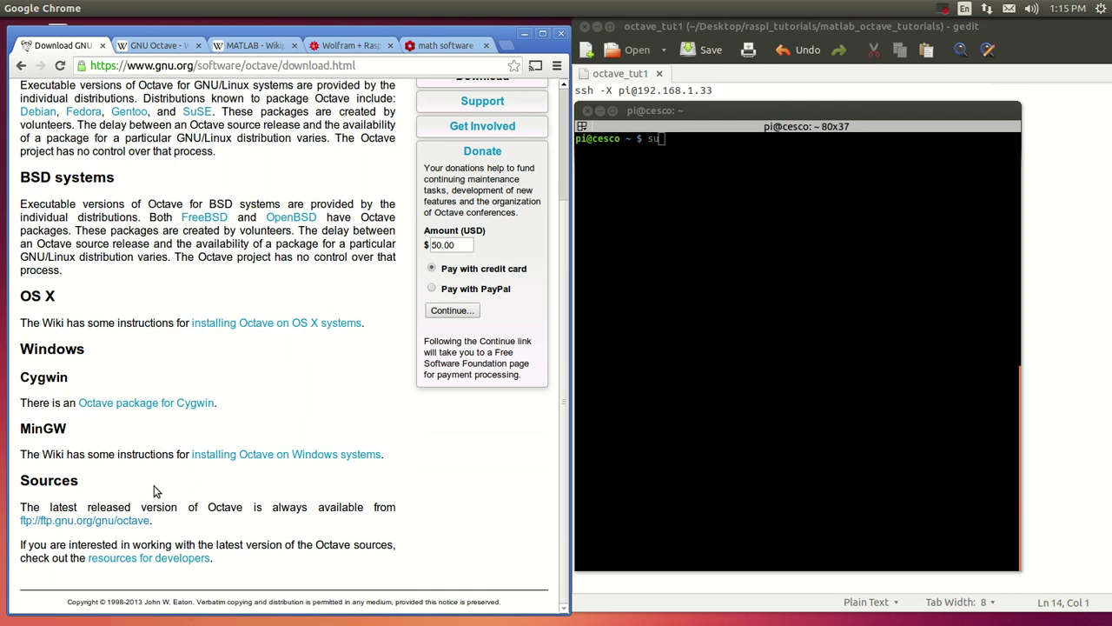
scroll(151, 489, up, 3)
scroll(74, 243, up, 1)
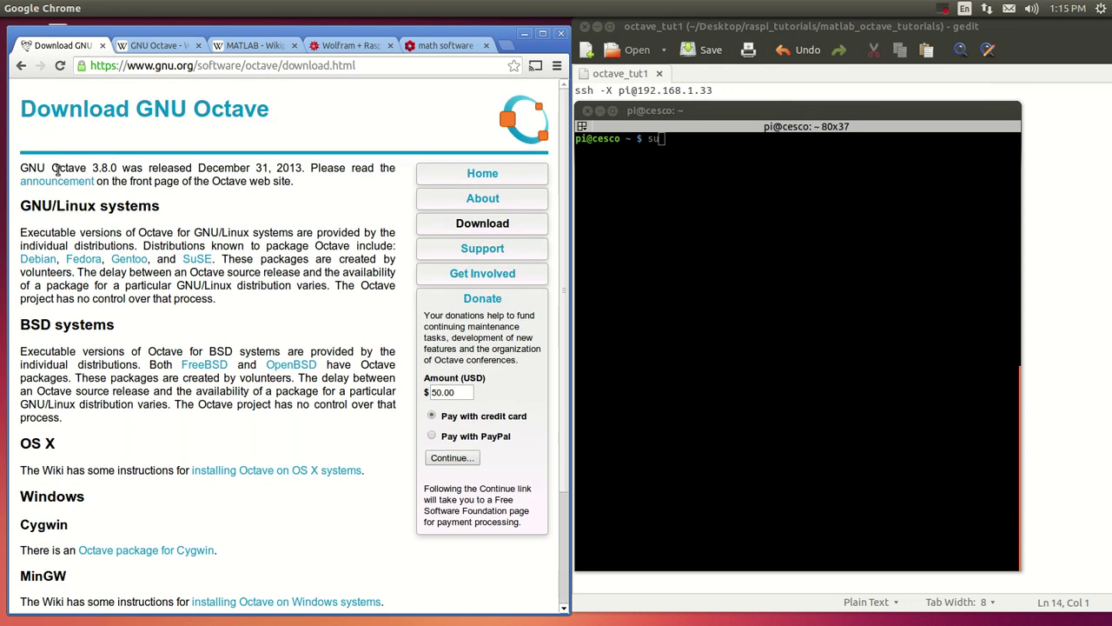
drag(20, 167, 118, 167)
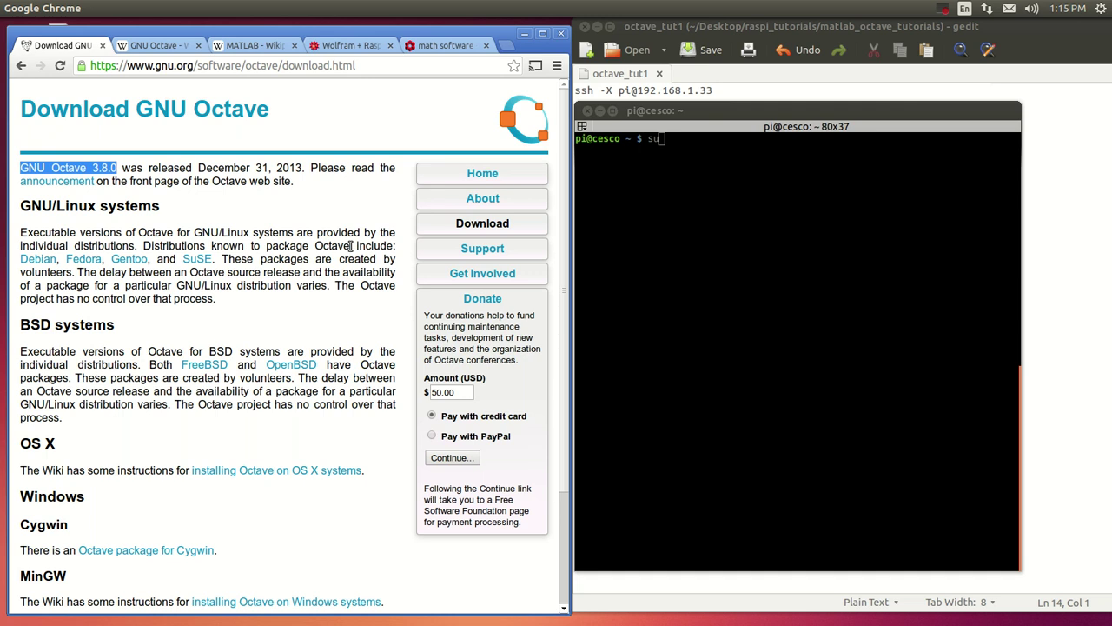
- Install Octave on the Raspberry Pi with "sudo apt-get install octave"
click(689, 111)
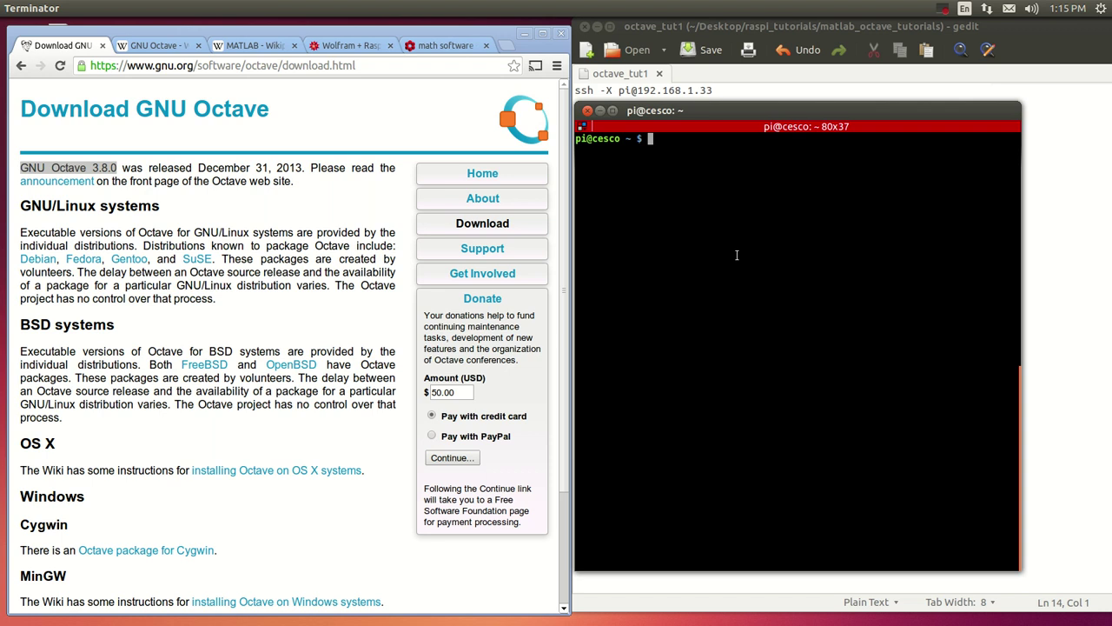
text(sudo apt-get install)
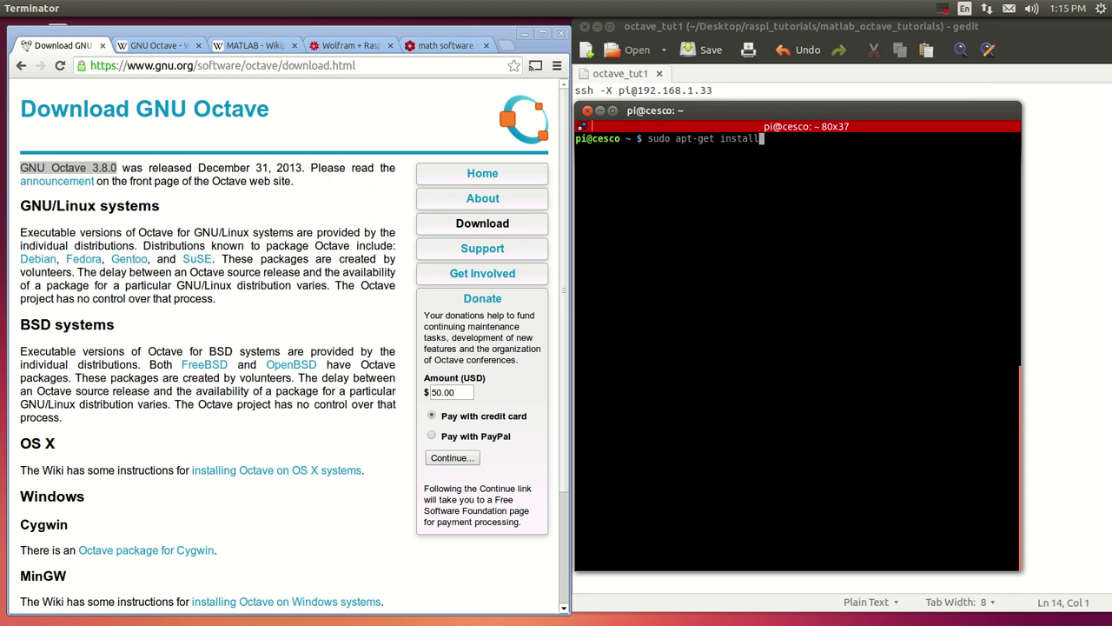
text( octav)
text(e)
key(Return)
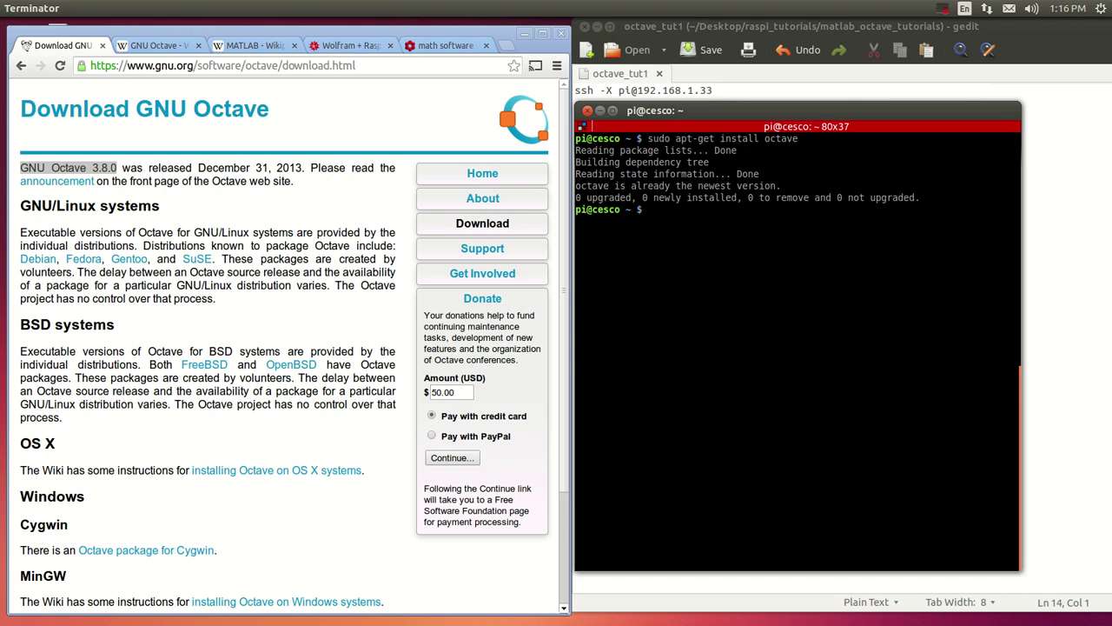
- Move the terminal off the notes file and list the available Octave packages with "sudo apt-cache search octave-"
drag(777, 114, 749, 218)
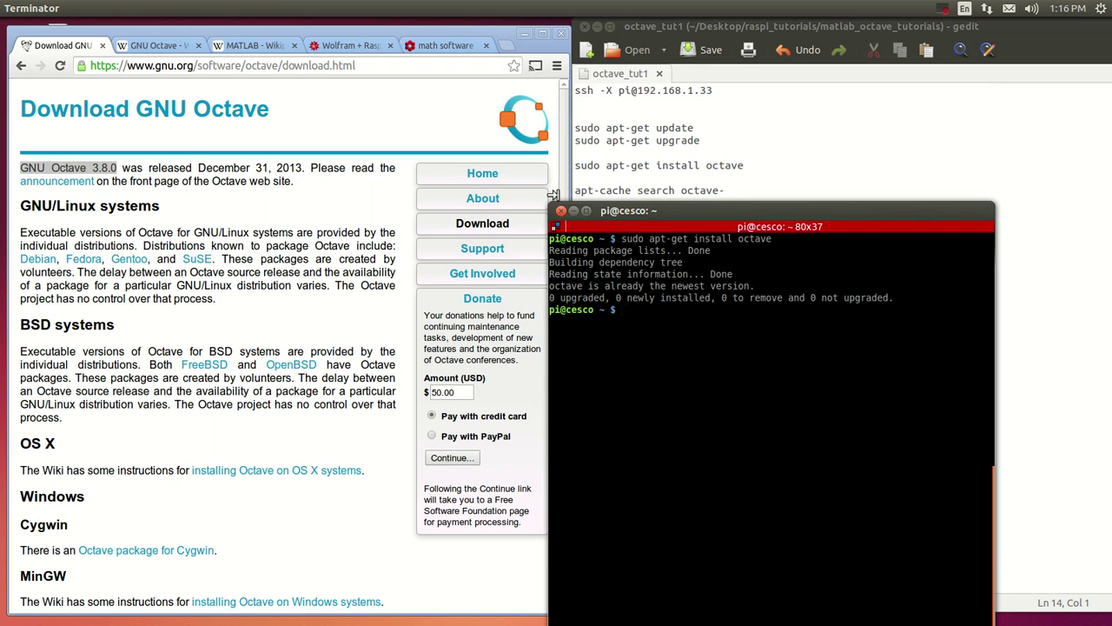
text(sudo pa)
key(BackSpace)
key(BackSpace)
text(apt-get)
key(BackSpace)
key(BackSpace)
key(BackSpace)
key(BackSpace)
text(-)
text(cache search )
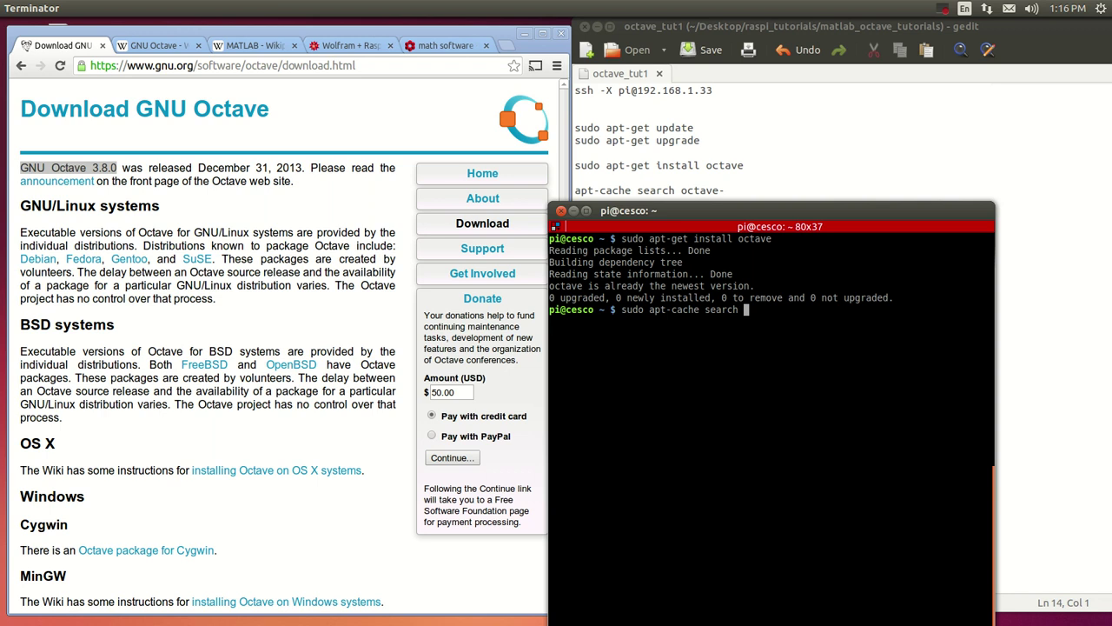
text(octave-)
key(Return)
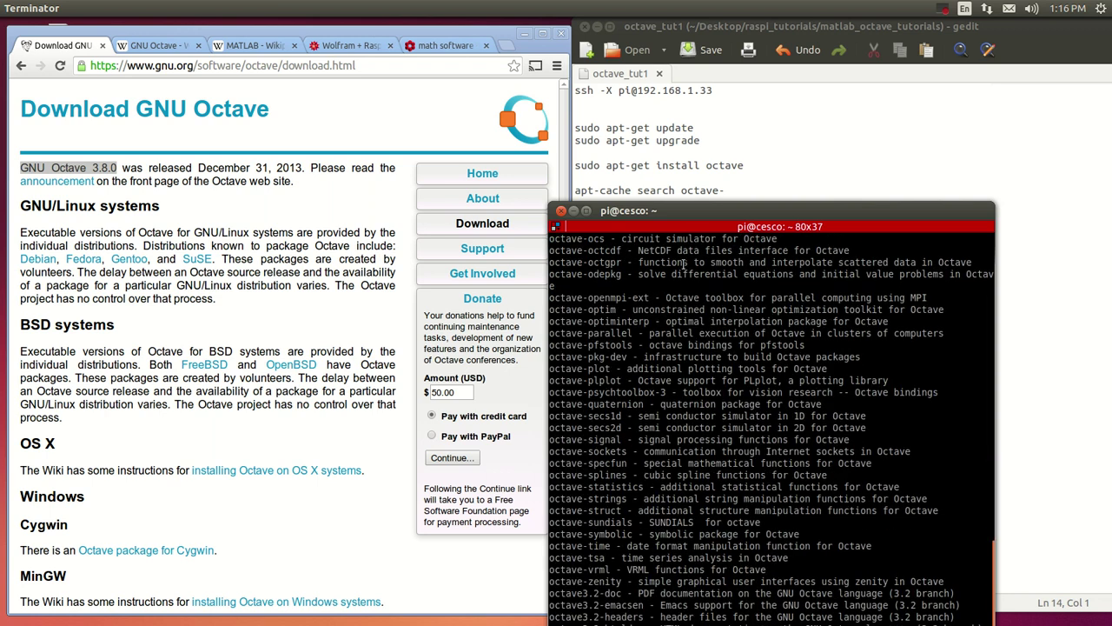
- Move the terminal window fully into view and look through the whole list of Octave packages
drag(700, 207, 740, 86)
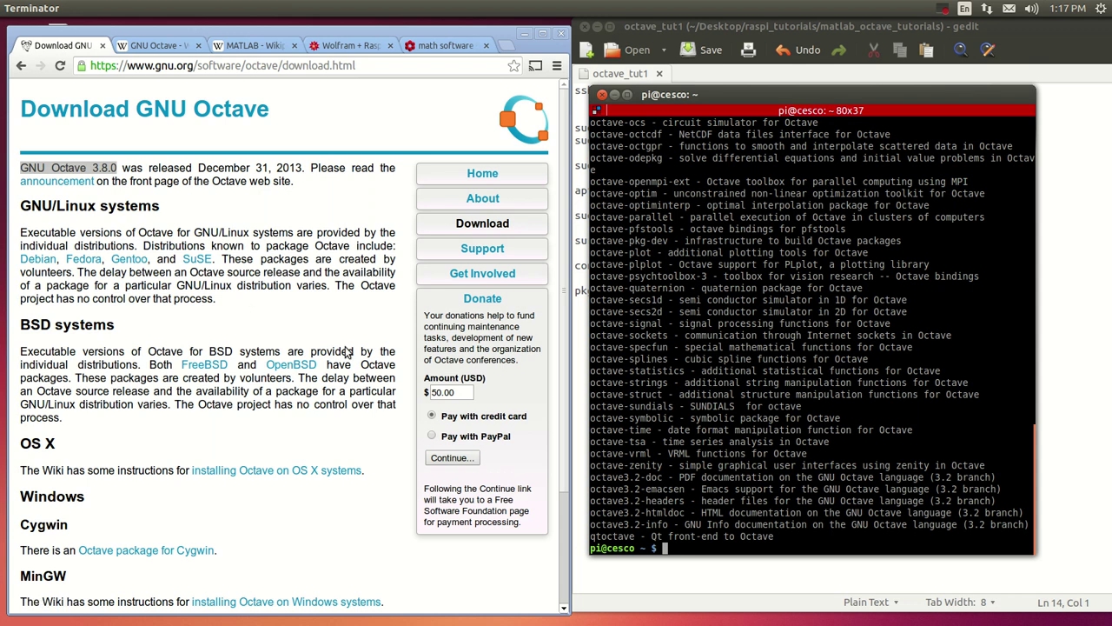
scroll(624, 335, up, 10)
scroll(624, 334, up, 9)
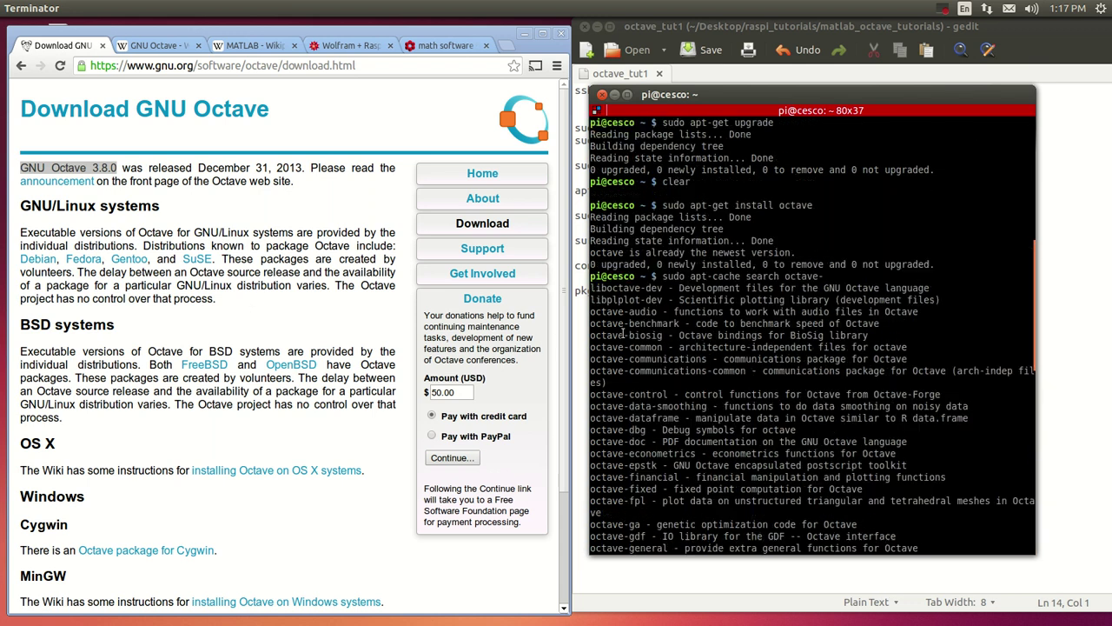
scroll(625, 352, down, 7)
scroll(626, 352, down, 14)
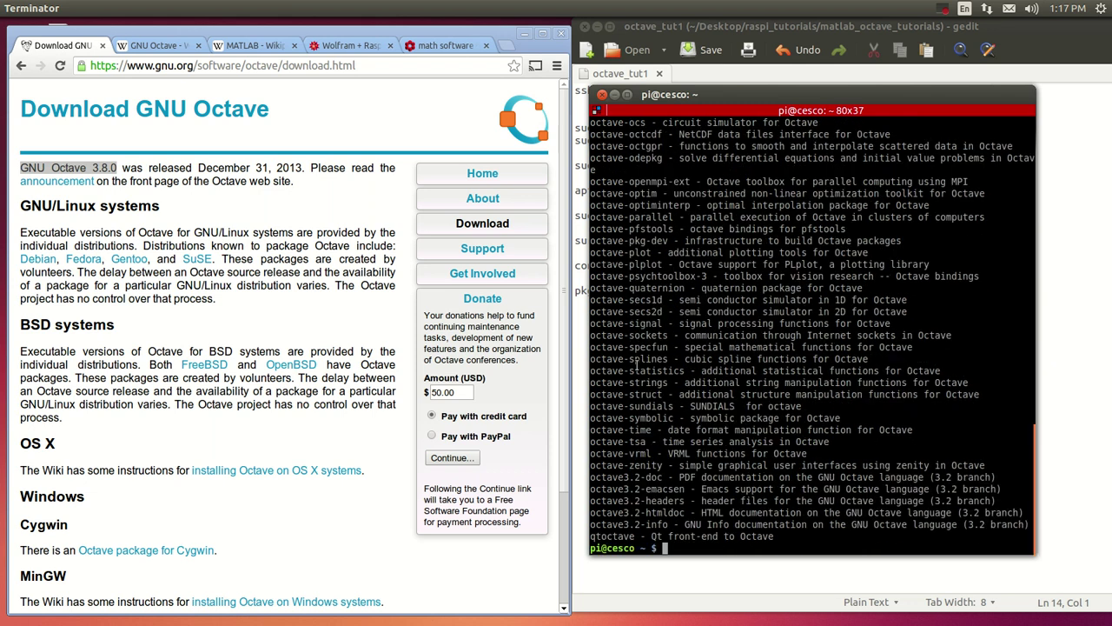
scroll(616, 382, up, 7)
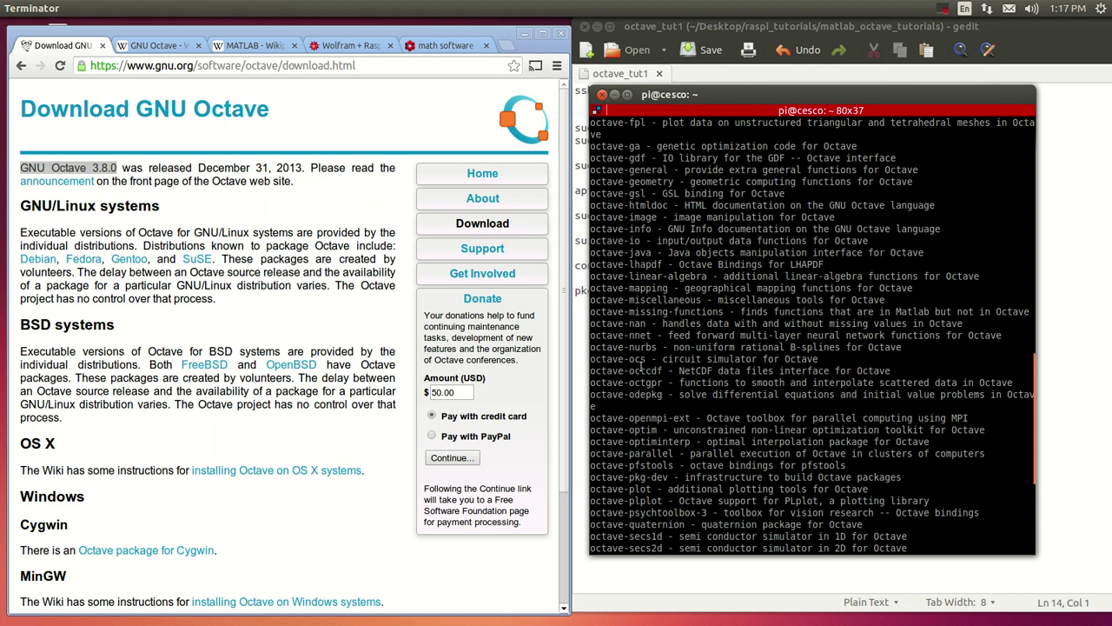
scroll(612, 300, up, 7)
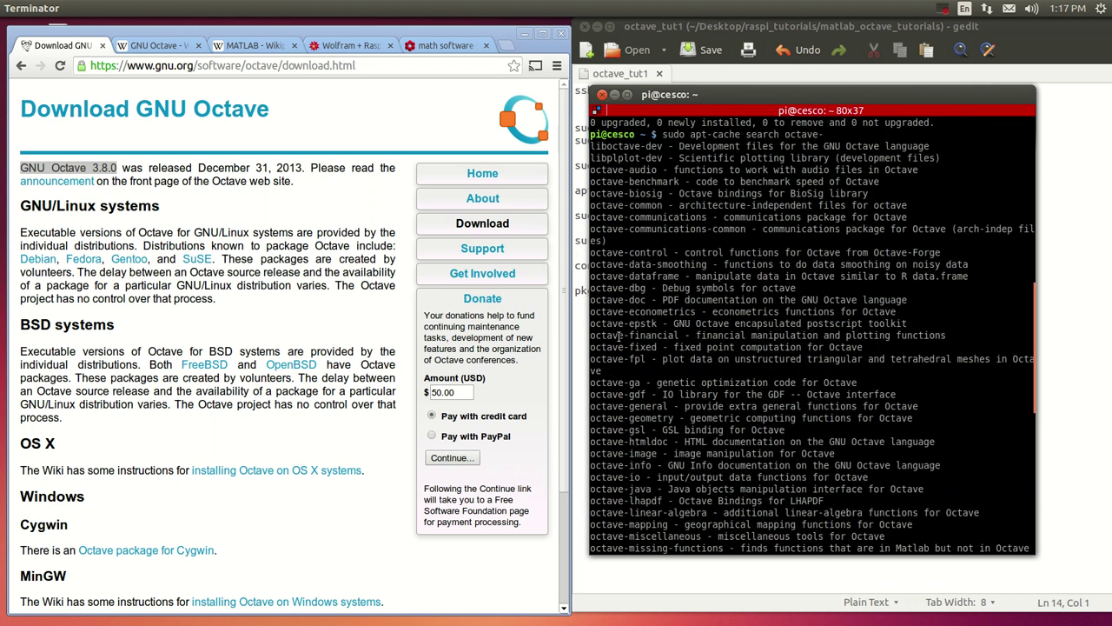
scroll(679, 328, up, 3)
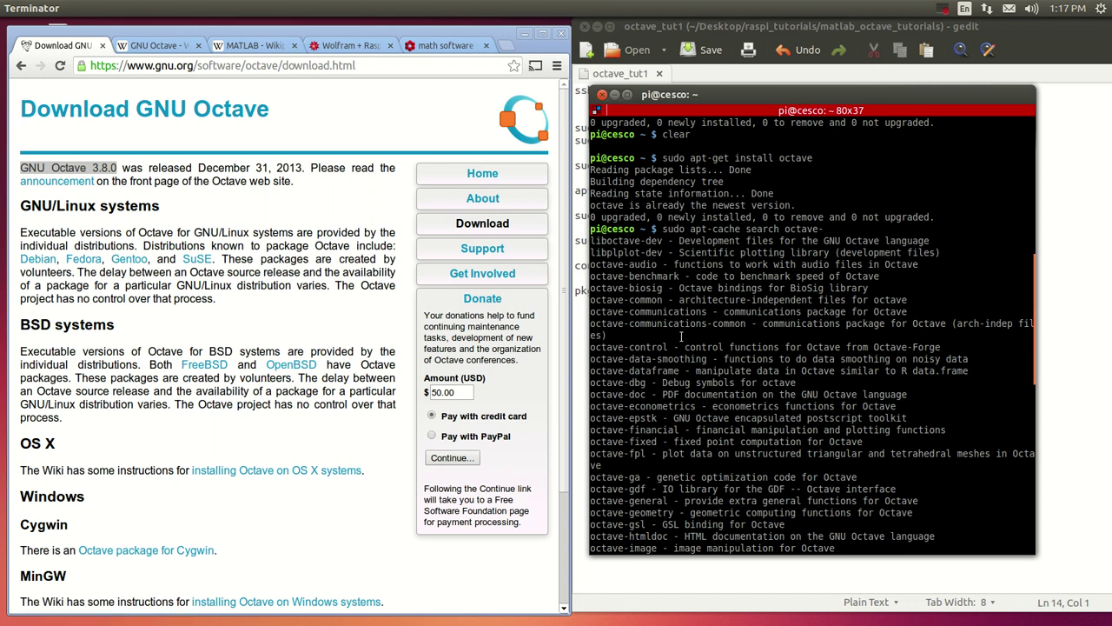
scroll(690, 428, down, 3)
scroll(691, 428, down, 10)
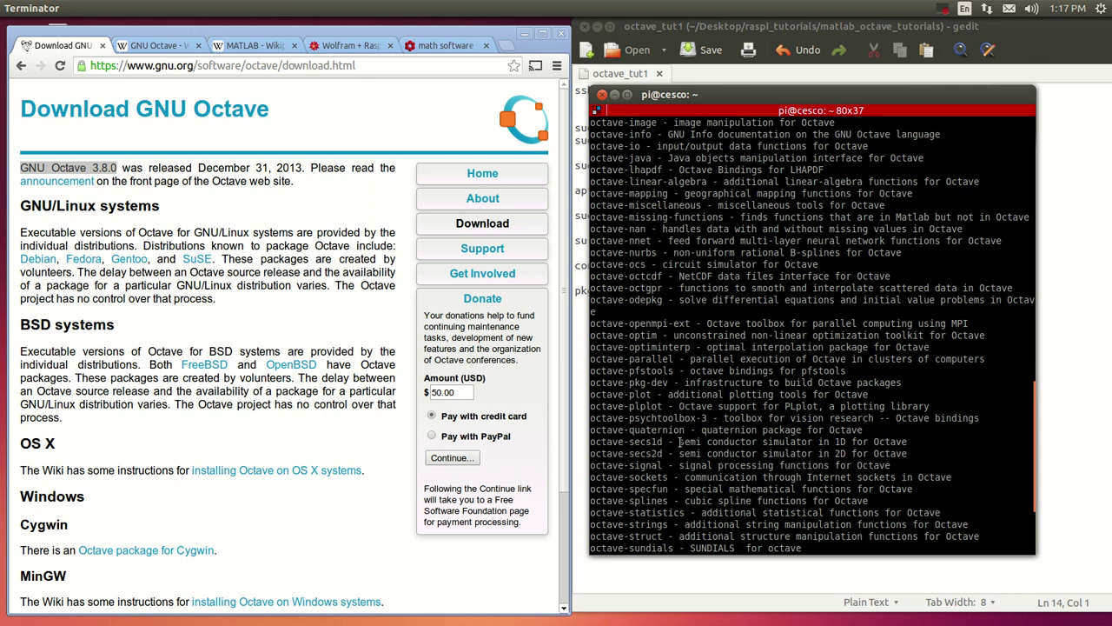
scroll(676, 445, down, 4)
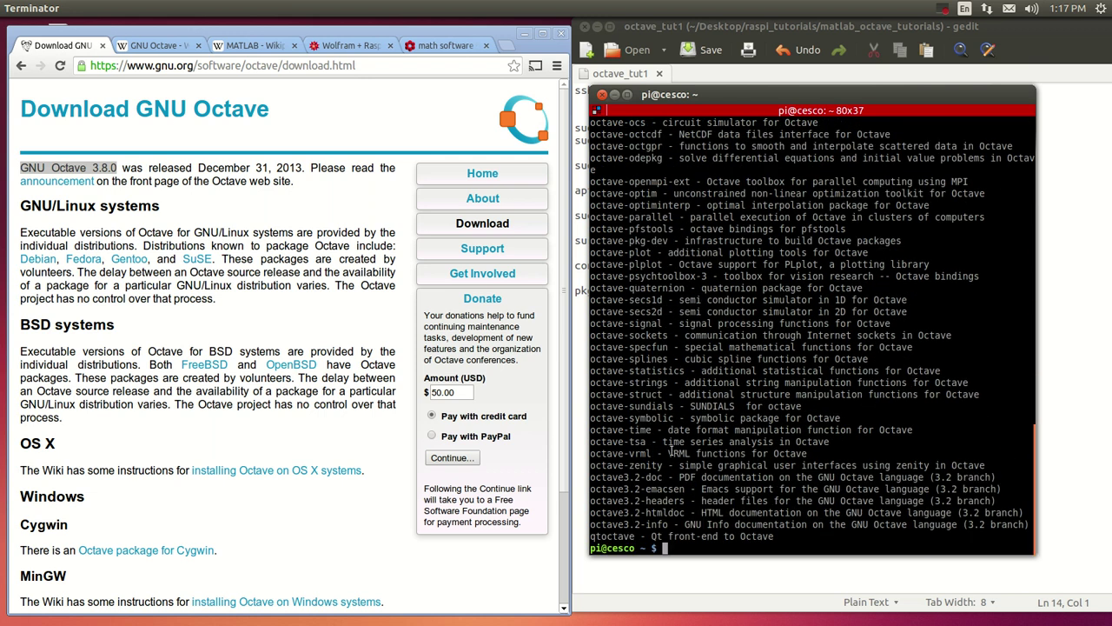
scroll(638, 412, up, 15)
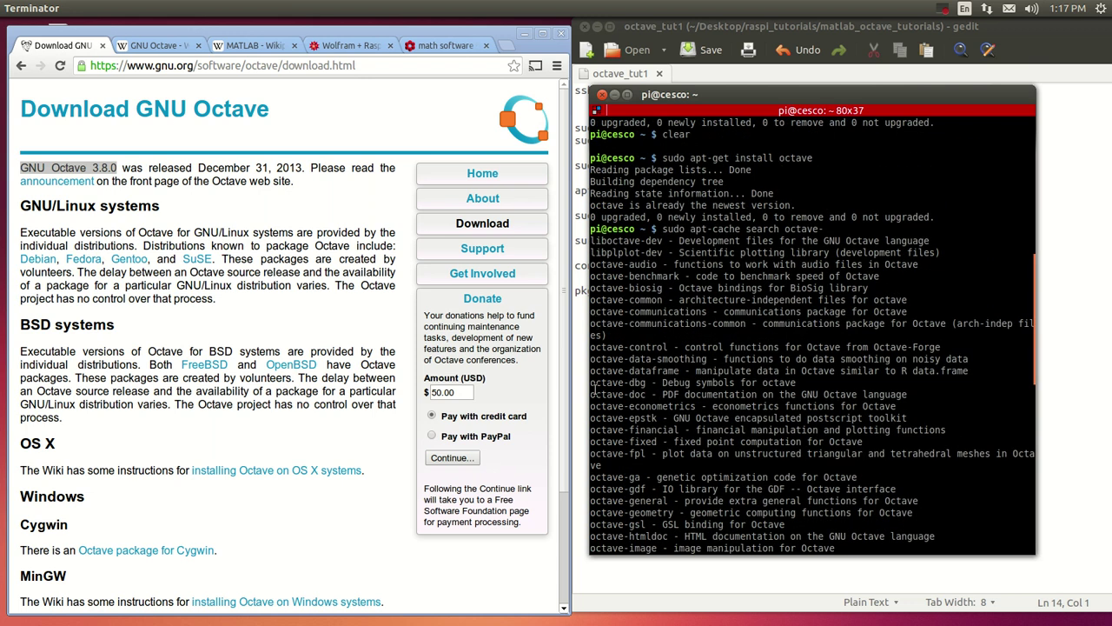
- Examine the octave-common, octave-control and octave-fpl entries in the package list
drag(592, 300, 664, 300)
drag(592, 347, 669, 347)
scroll(666, 370, down, 3)
click(644, 363)
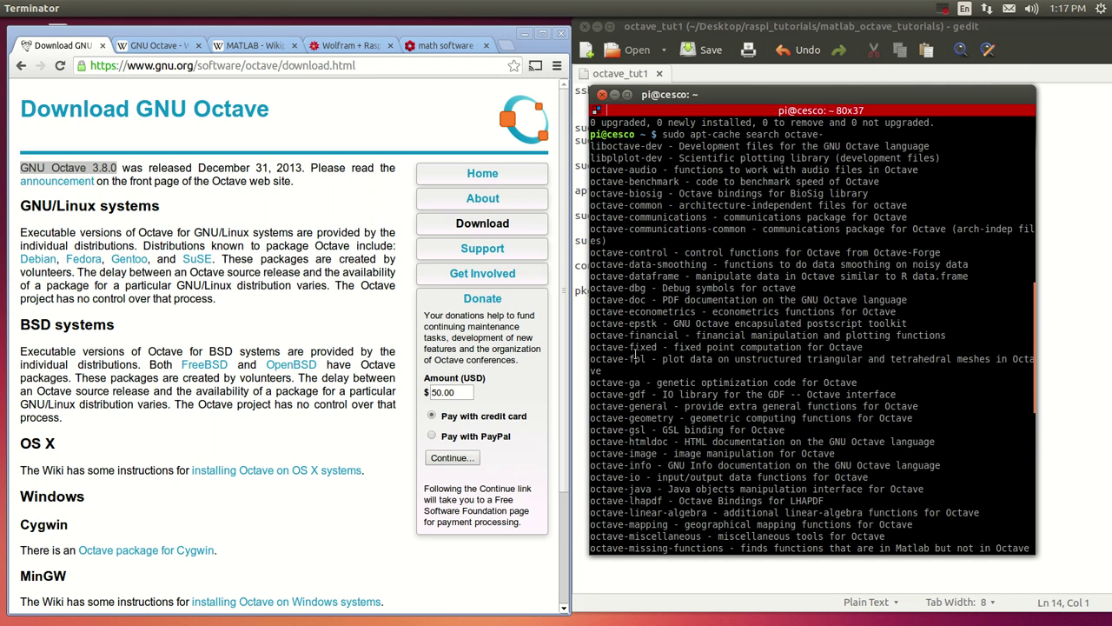
drag(591, 359, 637, 359)
click(698, 464)
scroll(695, 463, down, 7)
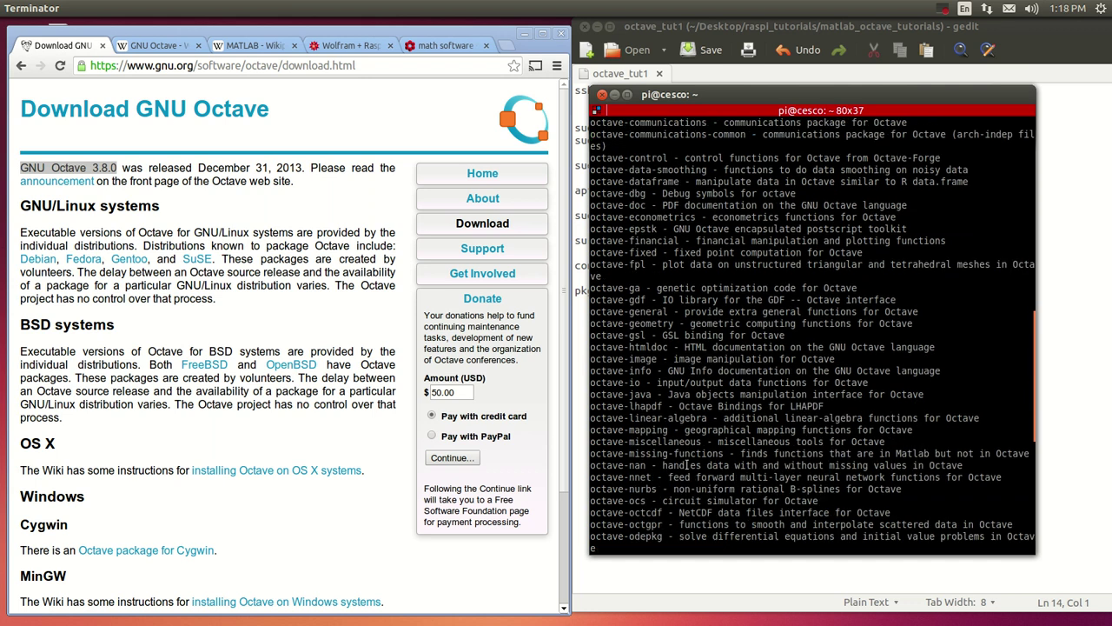
scroll(606, 444, down, 2)
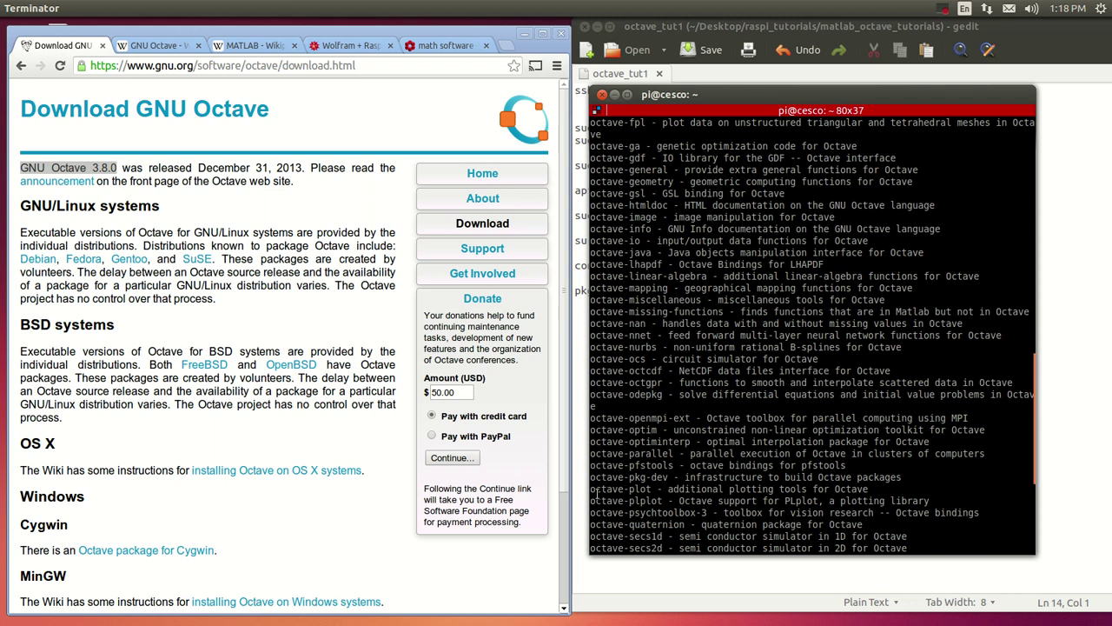
- Examine the plotting, linear-algebra, image and signal package entries, and go to the end of the list
drag(591, 489, 663, 501)
click(613, 489)
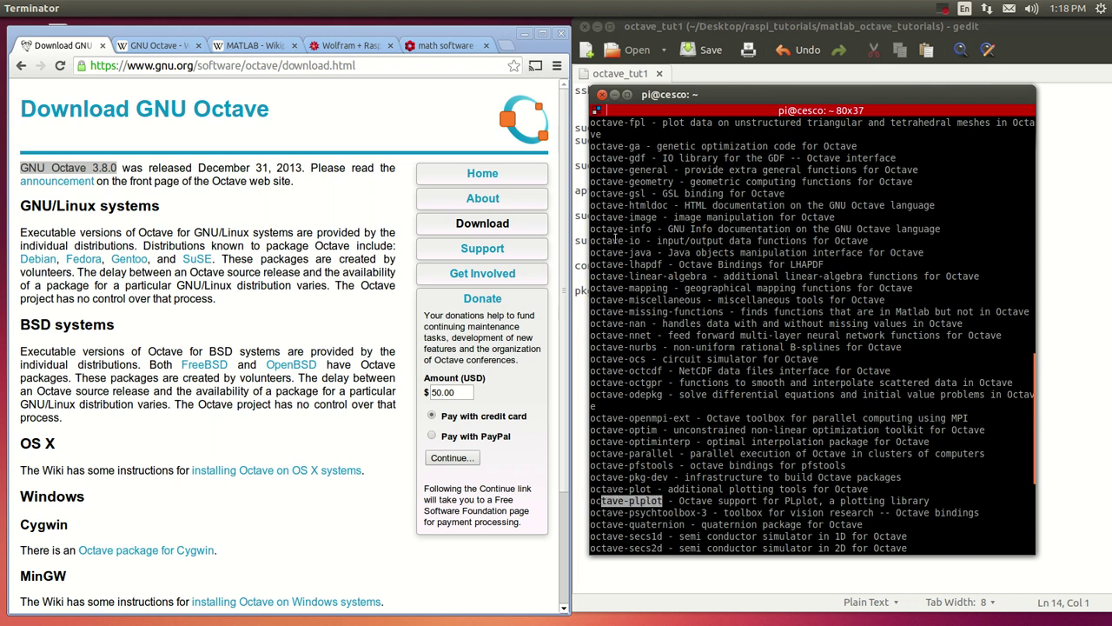
drag(590, 275, 696, 275)
scroll(652, 278, up, 2)
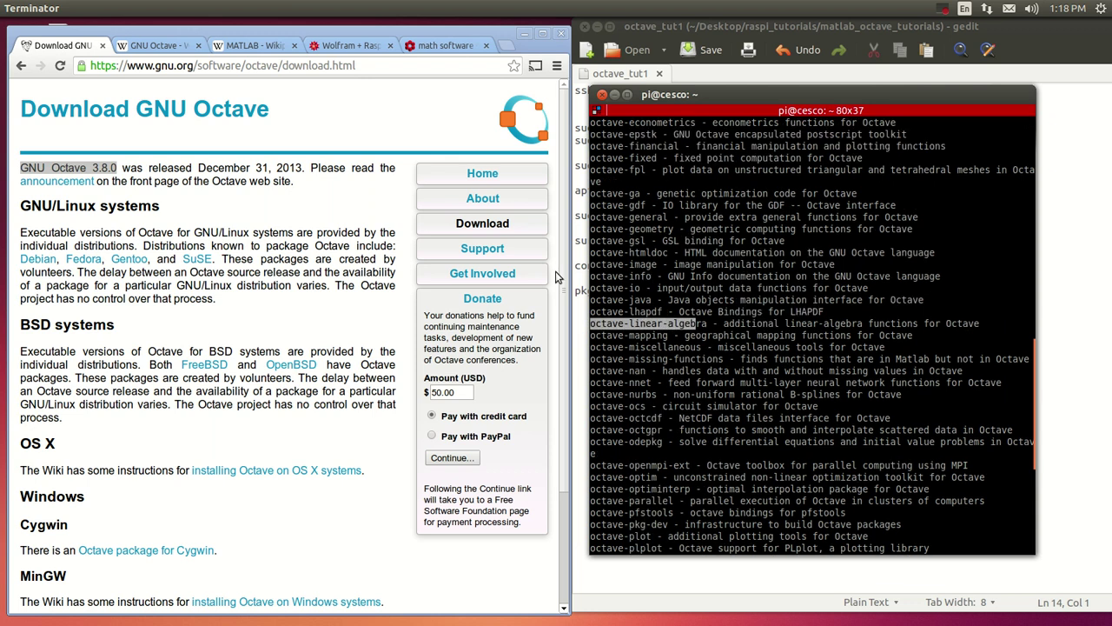
drag(591, 264, 877, 265)
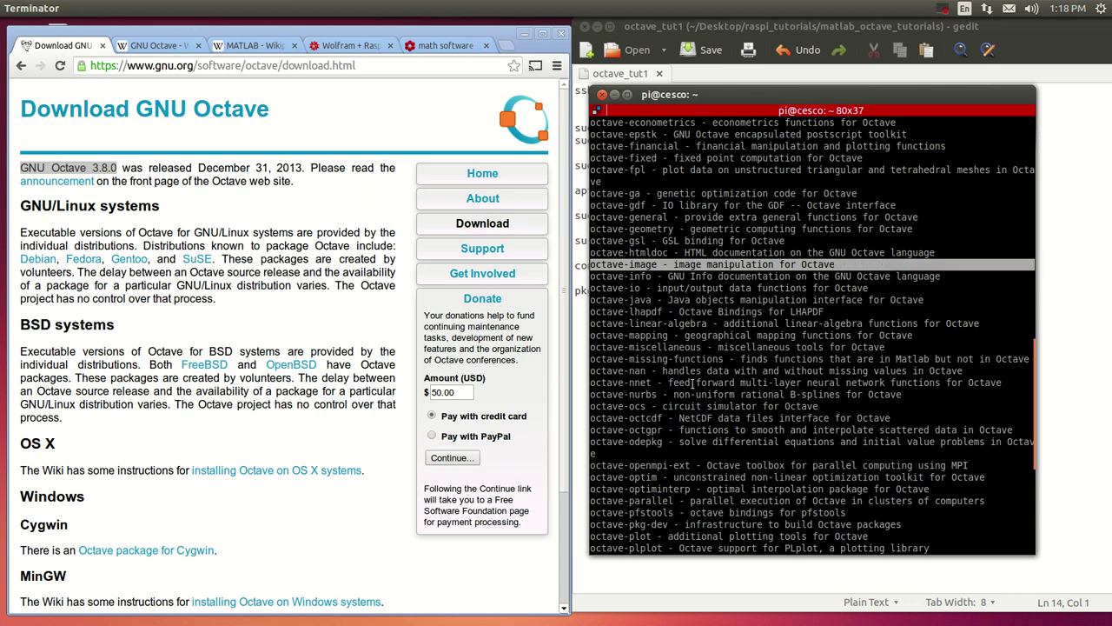
scroll(687, 387, down, 10)
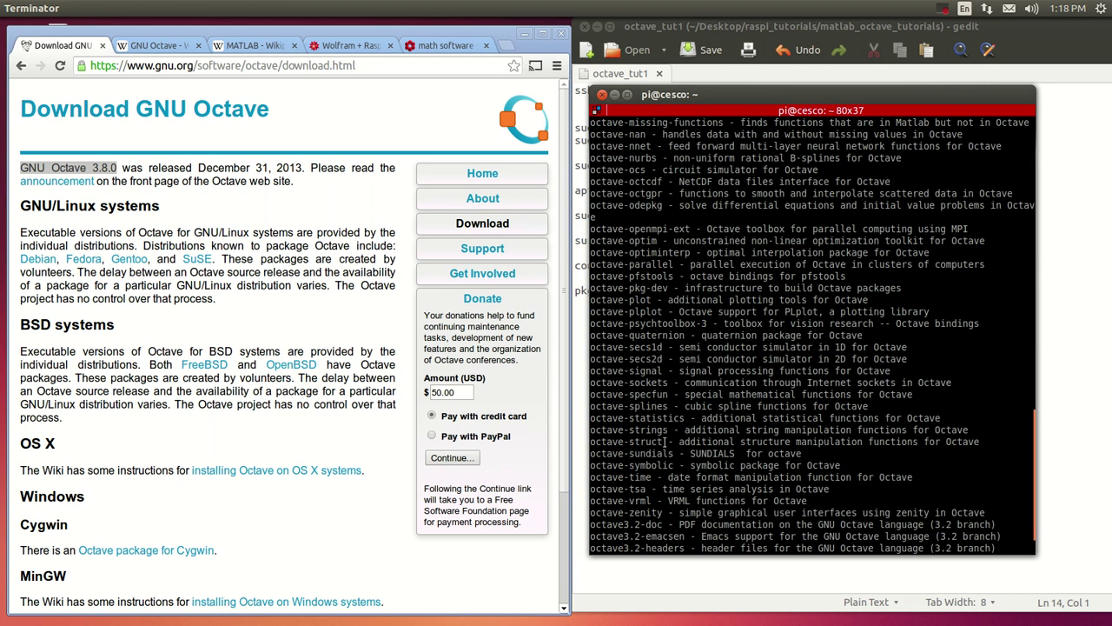
drag(592, 370, 662, 372)
click(669, 445)
scroll(665, 444, down, 2)
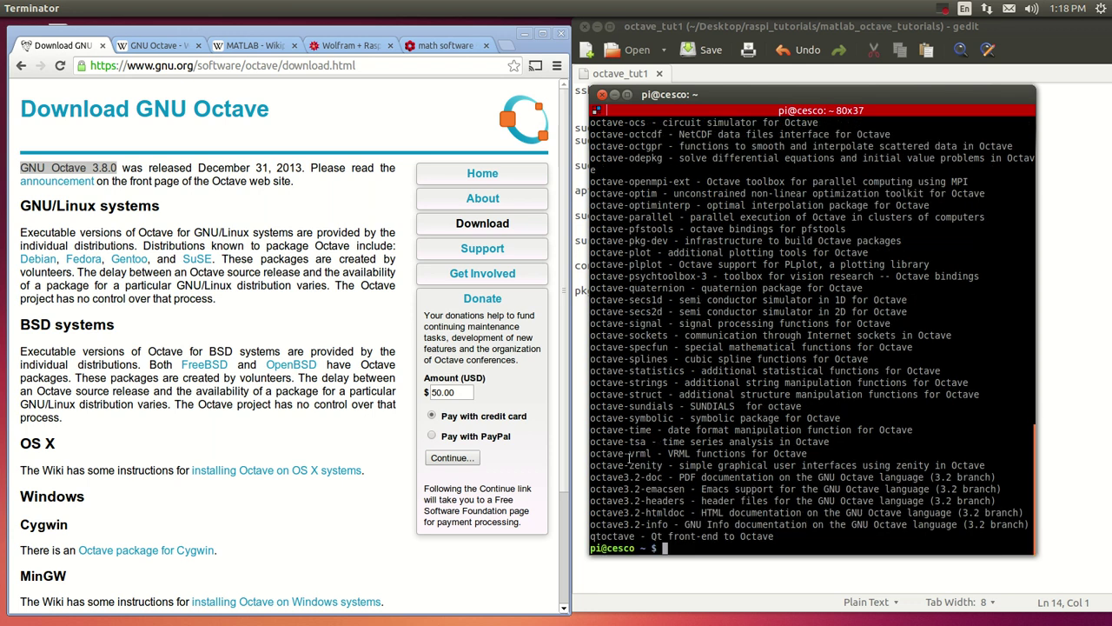
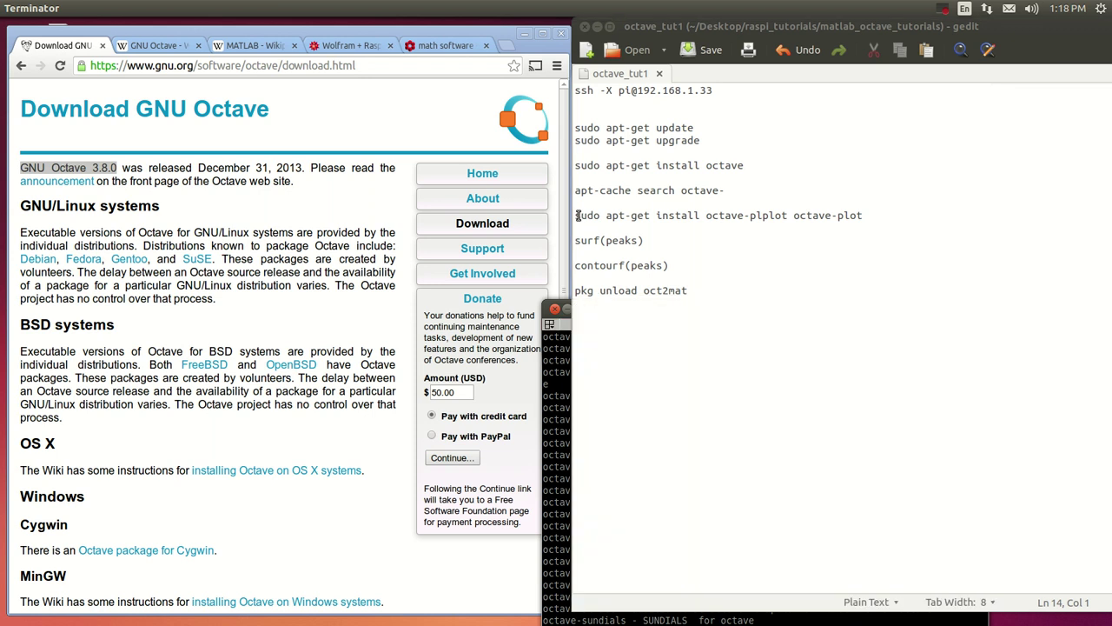
- Copy the octave-plplot and octave-plot install command from the notes file and bring the terminal window fully into view
right_click(754, 216)
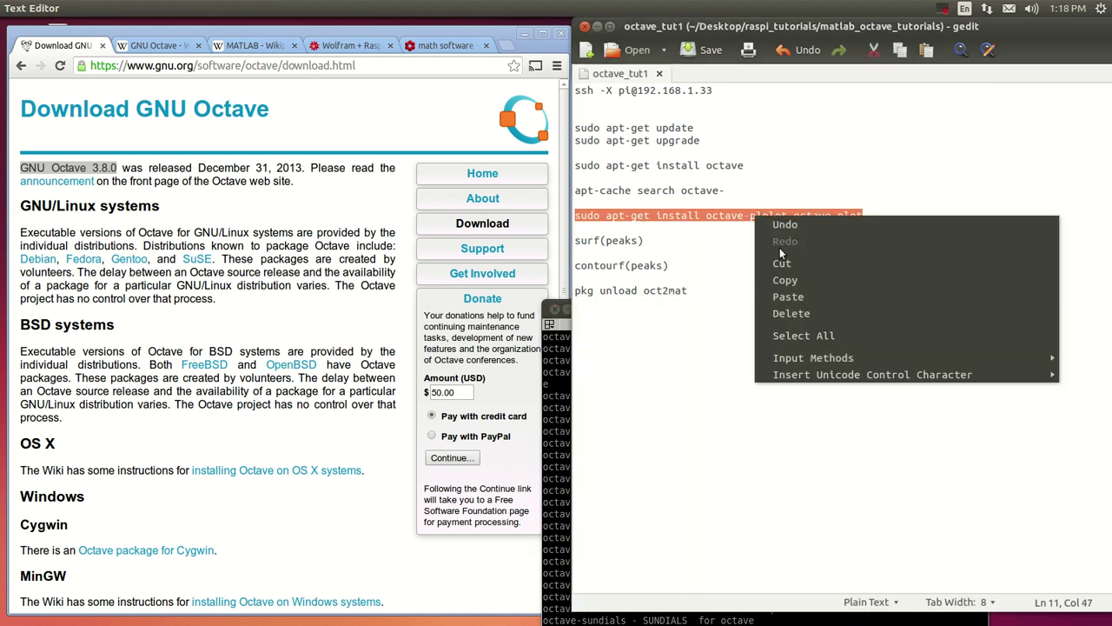
click(786, 280)
click(549, 366)
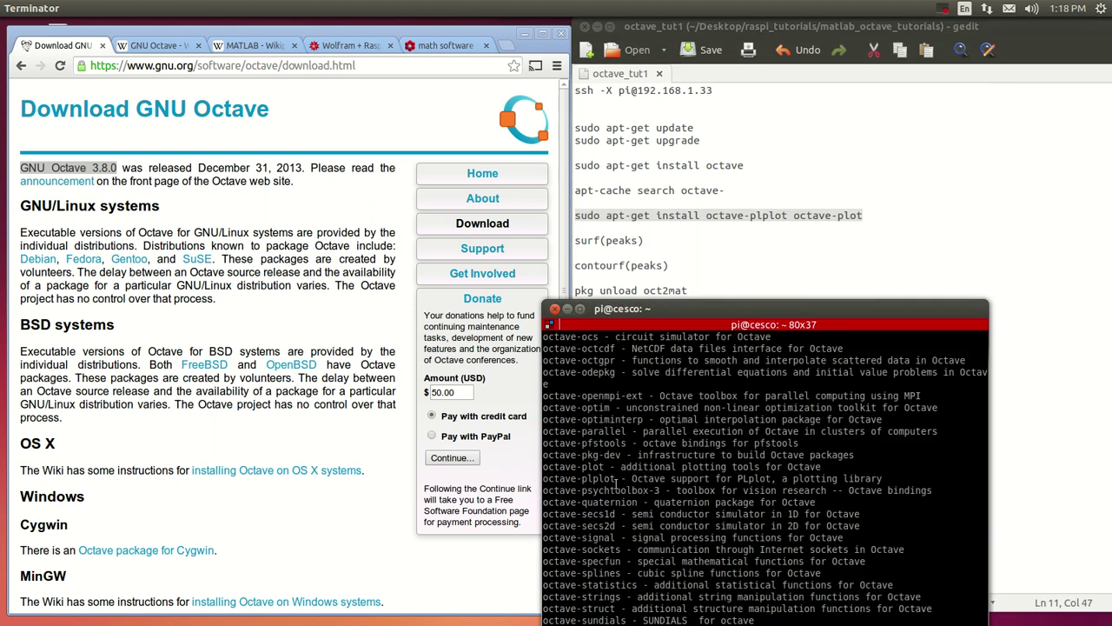
drag(691, 308, 697, 87)
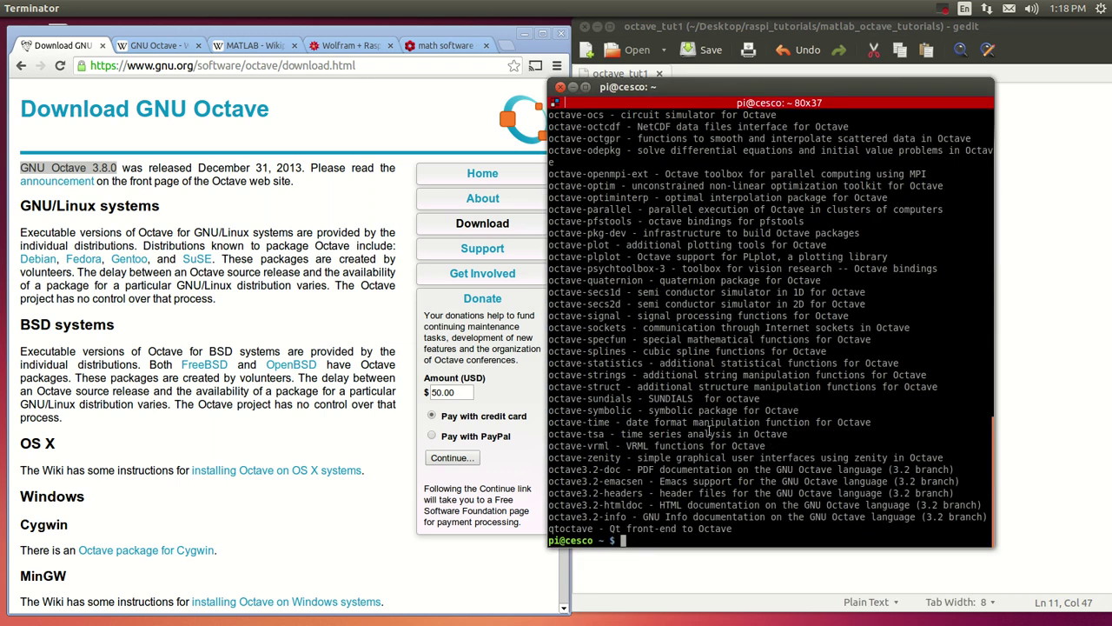
- Run the copied "sudo apt-get install octave-plplot octave-plot" in the terminal, confirm the installation with Y, and move the terminal clear of the browser
right_click(643, 540)
click(673, 355)
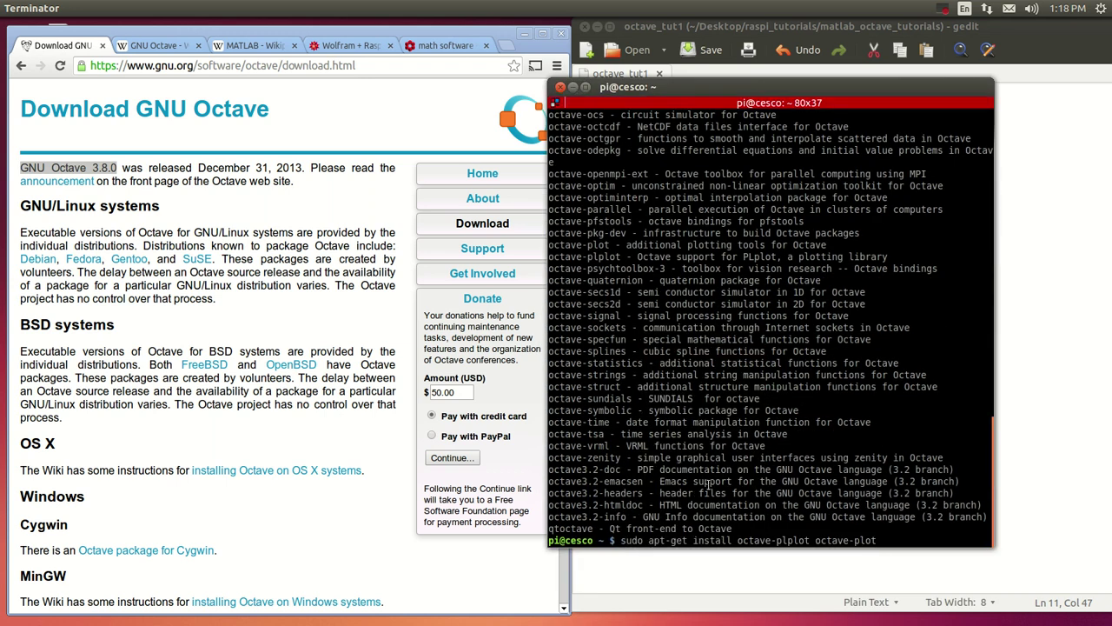
key(Return)
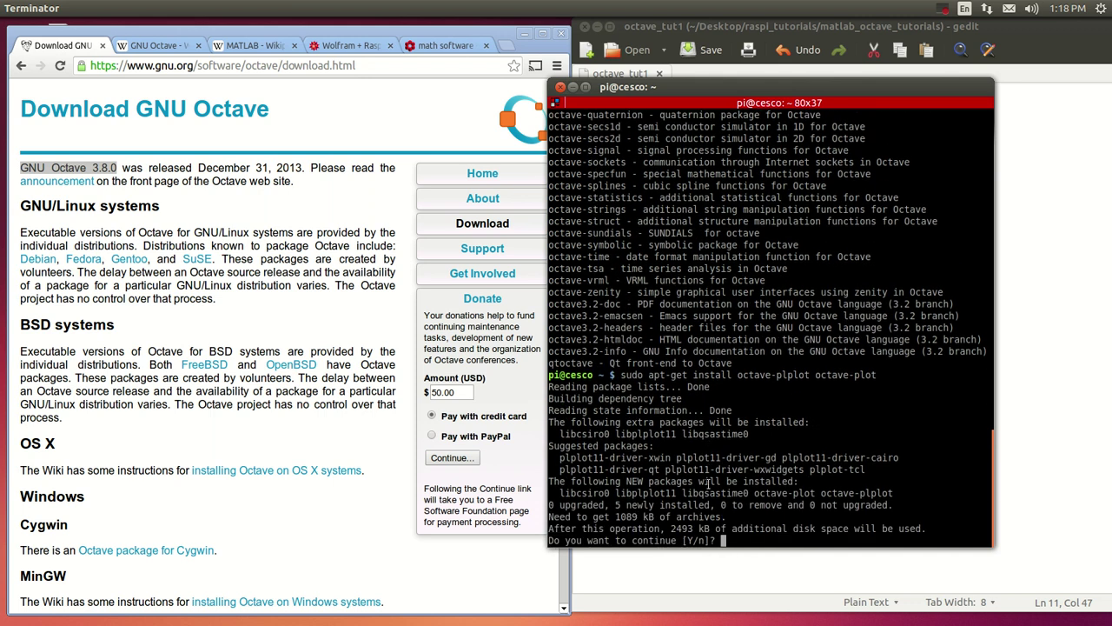
text(Y)
key(Return)
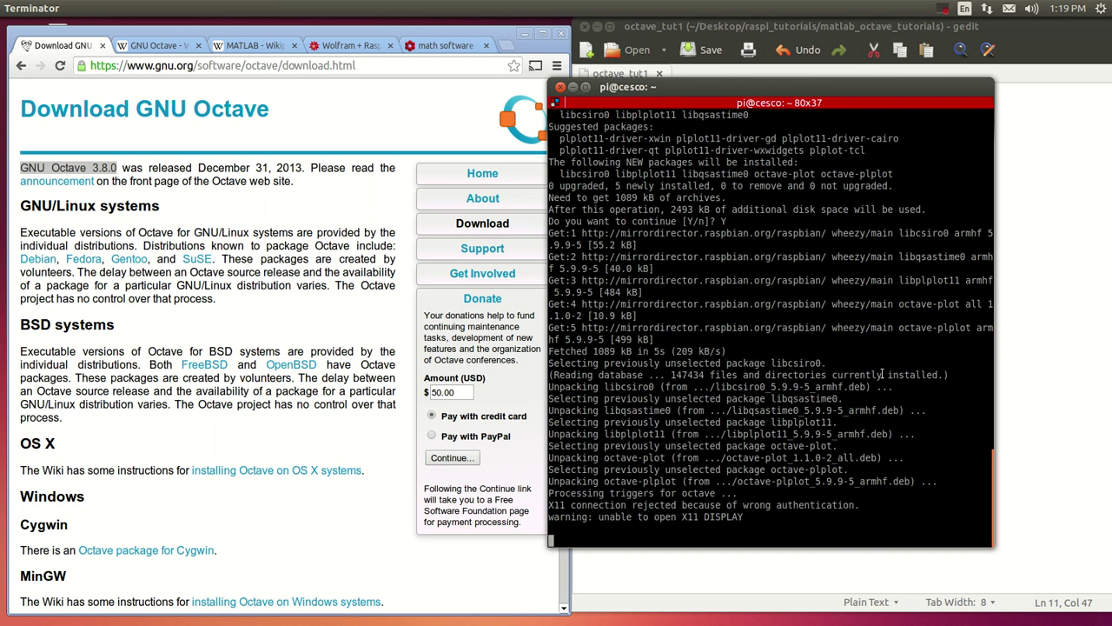
drag(830, 90, 856, 75)
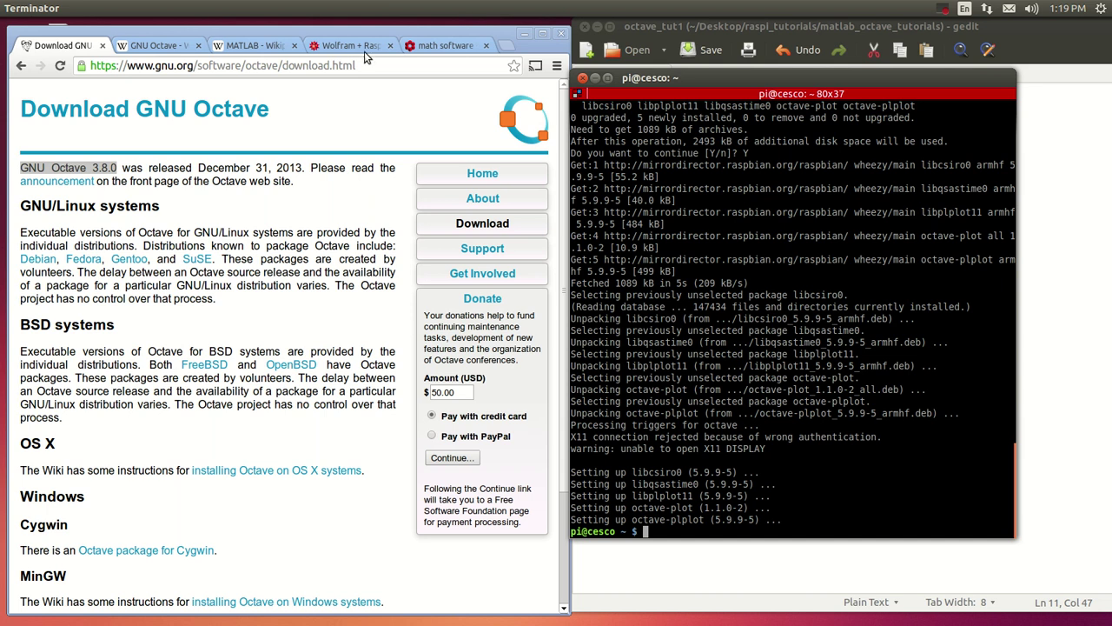
- Look through the code examples and technical details in the GNU Octave Wikipedia article
click(243, 47)
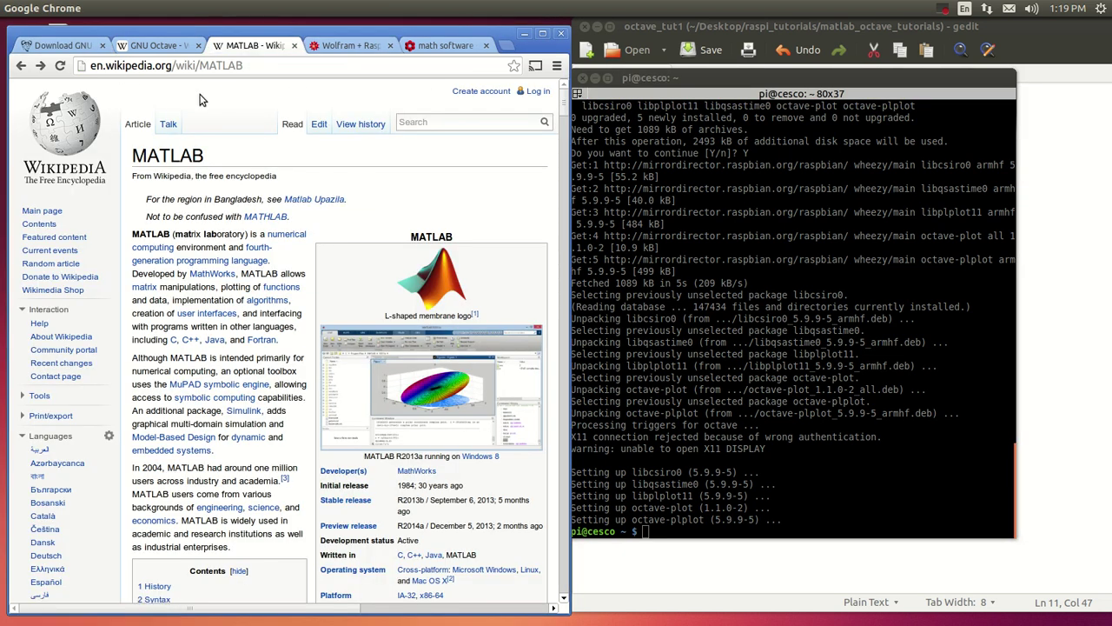
click(150, 48)
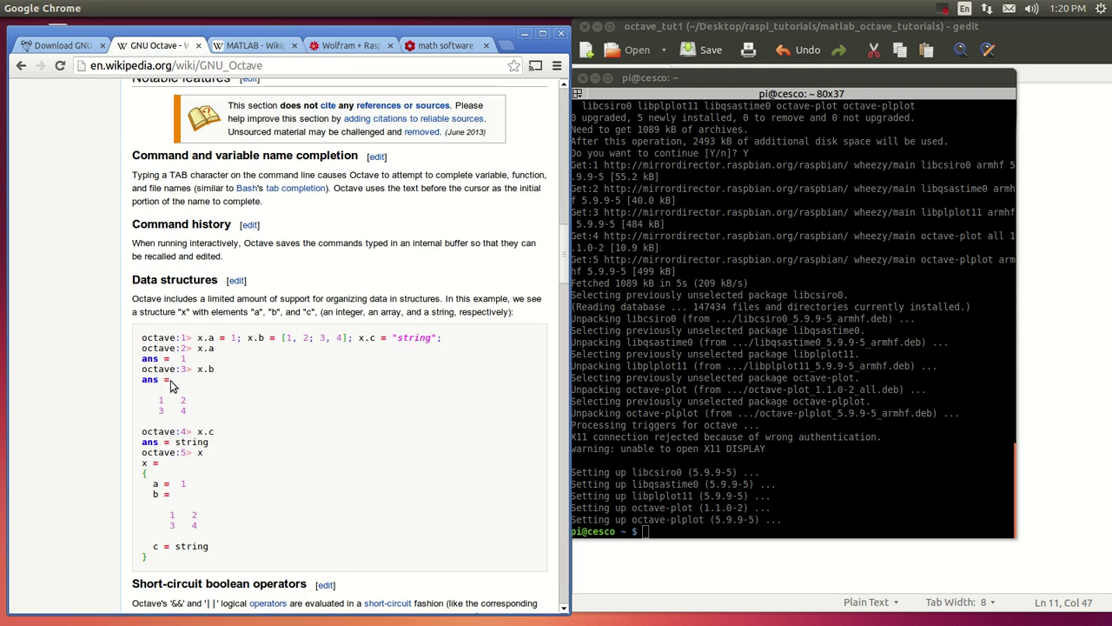
scroll(174, 389, down, 6)
scroll(149, 393, down, 7)
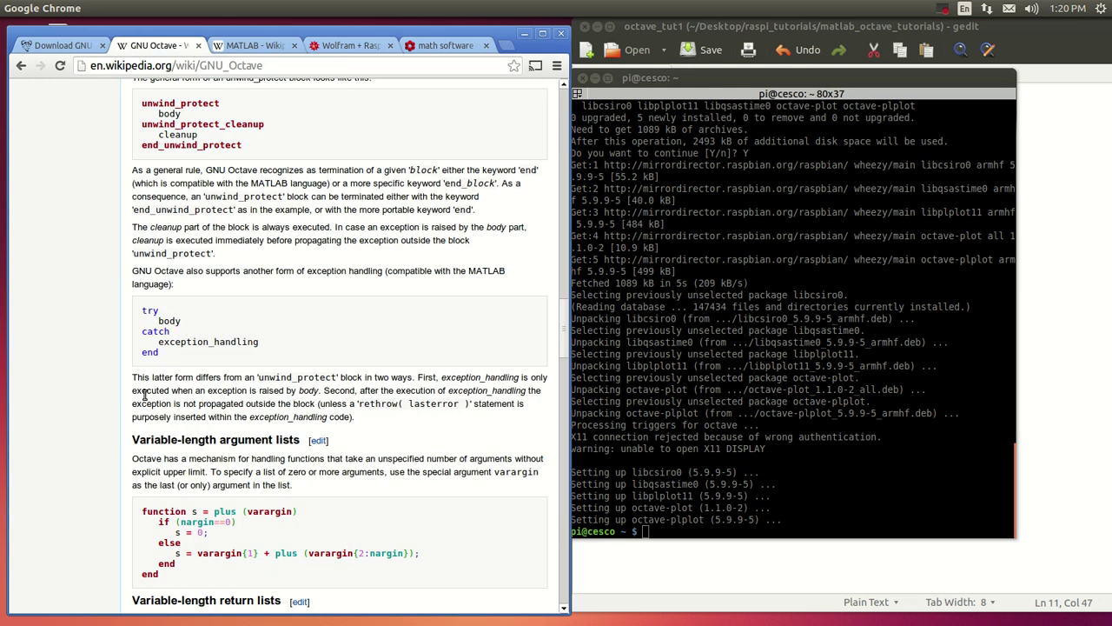
scroll(91, 347, up, 10)
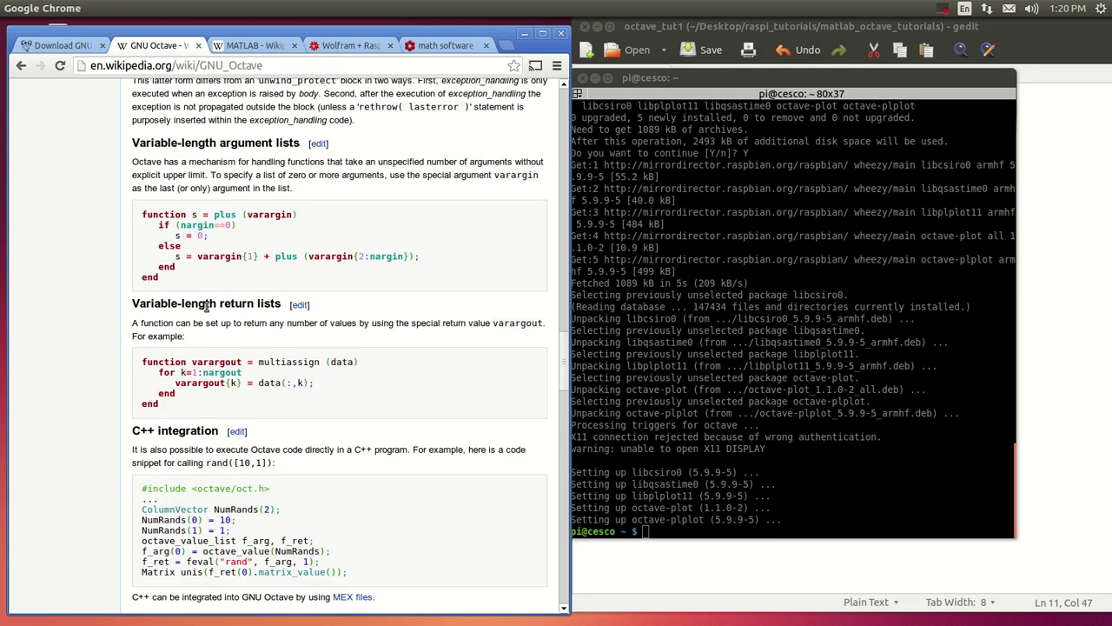
scroll(200, 306, up, 9)
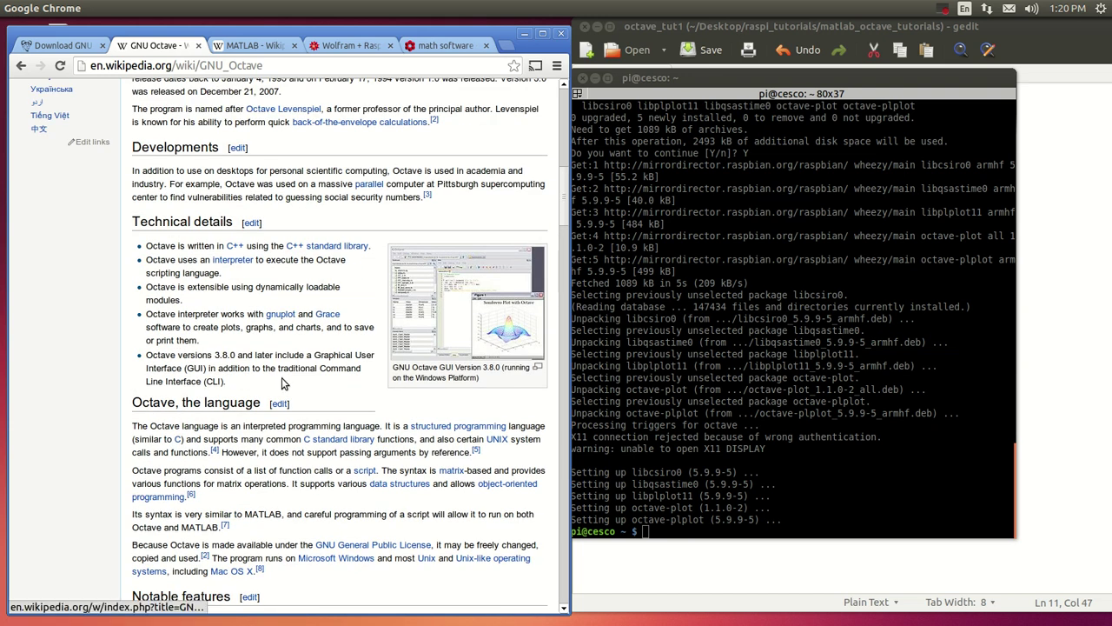
scroll(235, 439, up, 3)
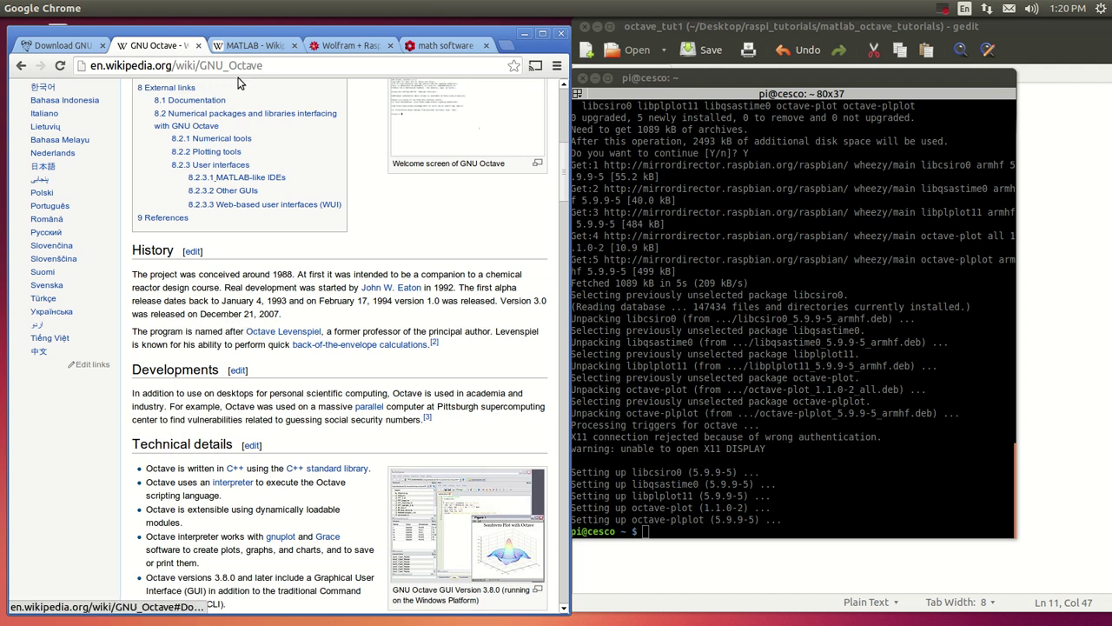
- Look through the MATLAB Wikipedia article for example code in its Variables section
click(247, 47)
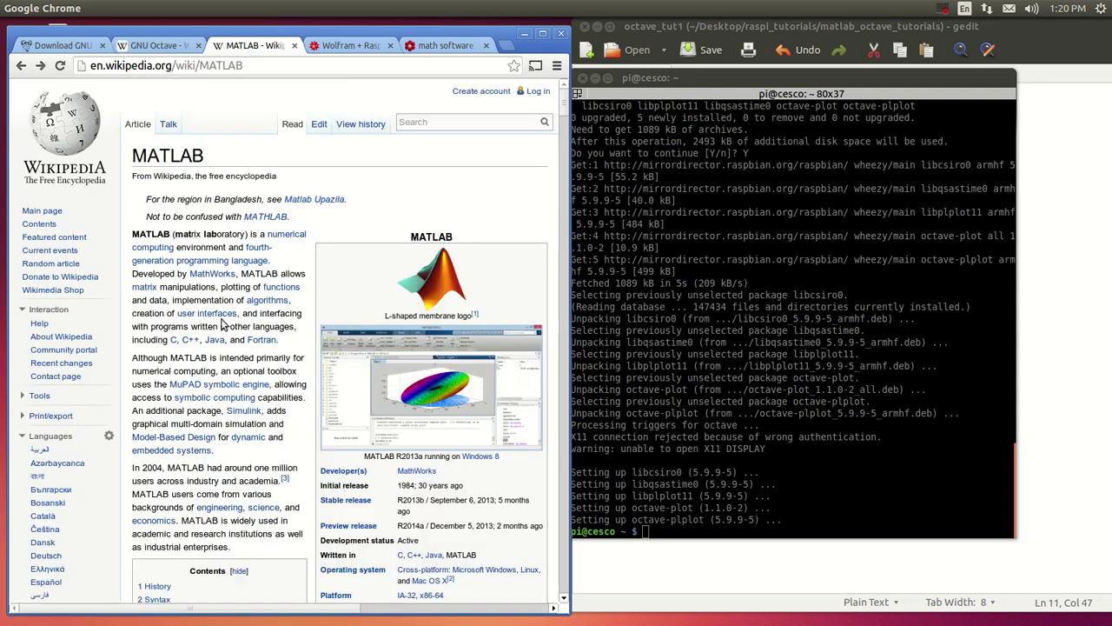
scroll(224, 330, down, 6)
scroll(243, 347, up, 5)
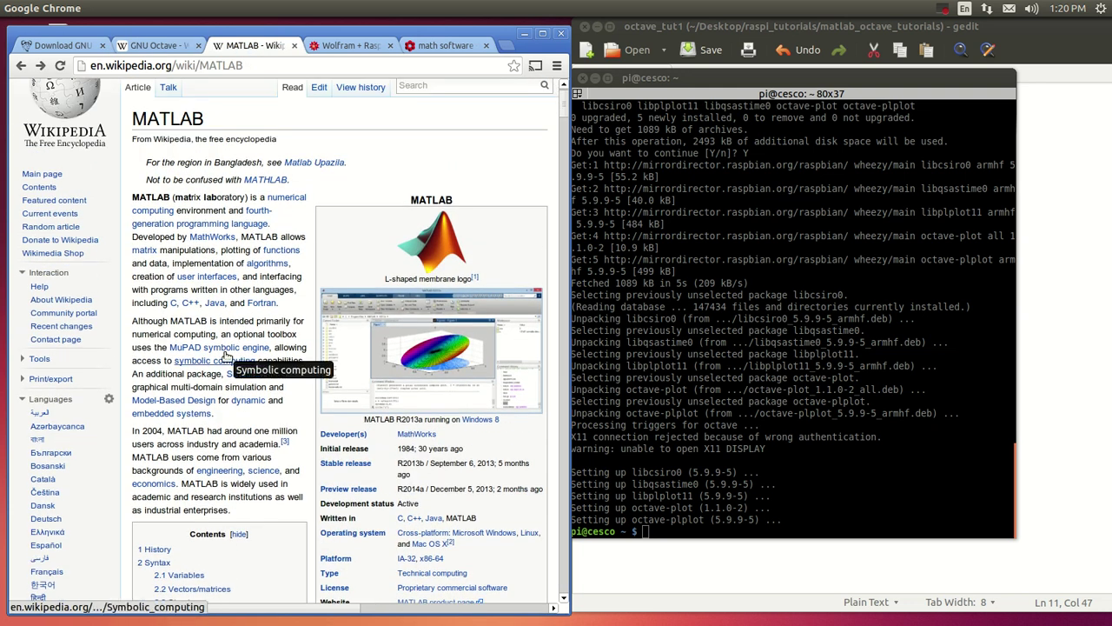
scroll(250, 471, down, 2)
scroll(251, 471, down, 10)
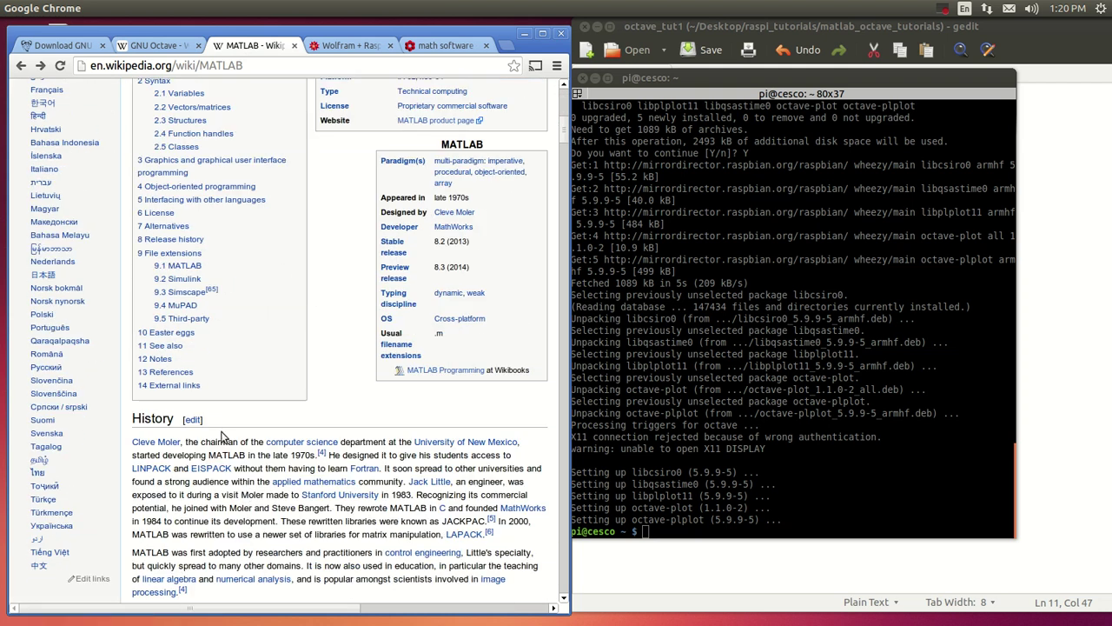
scroll(219, 427, up, 10)
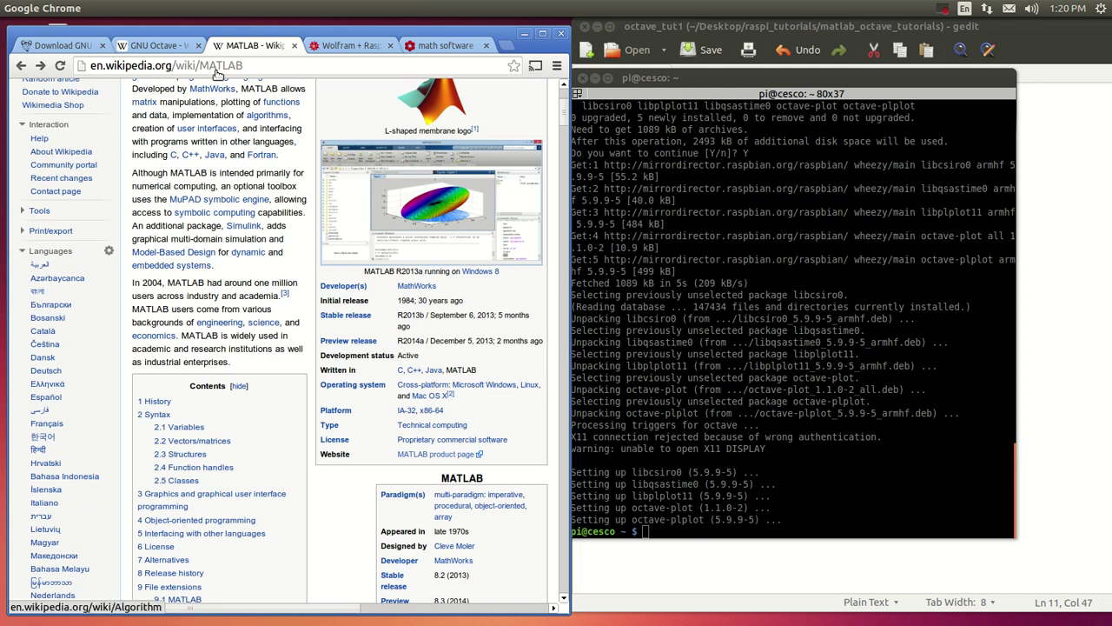
scroll(271, 389, down, 3)
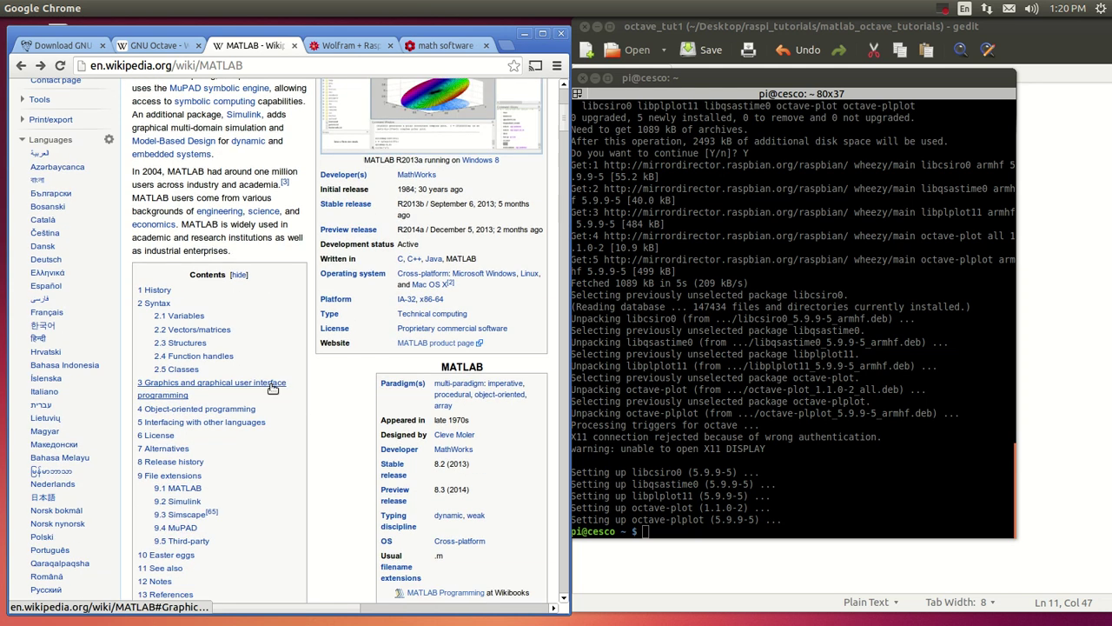
scroll(272, 389, down, 15)
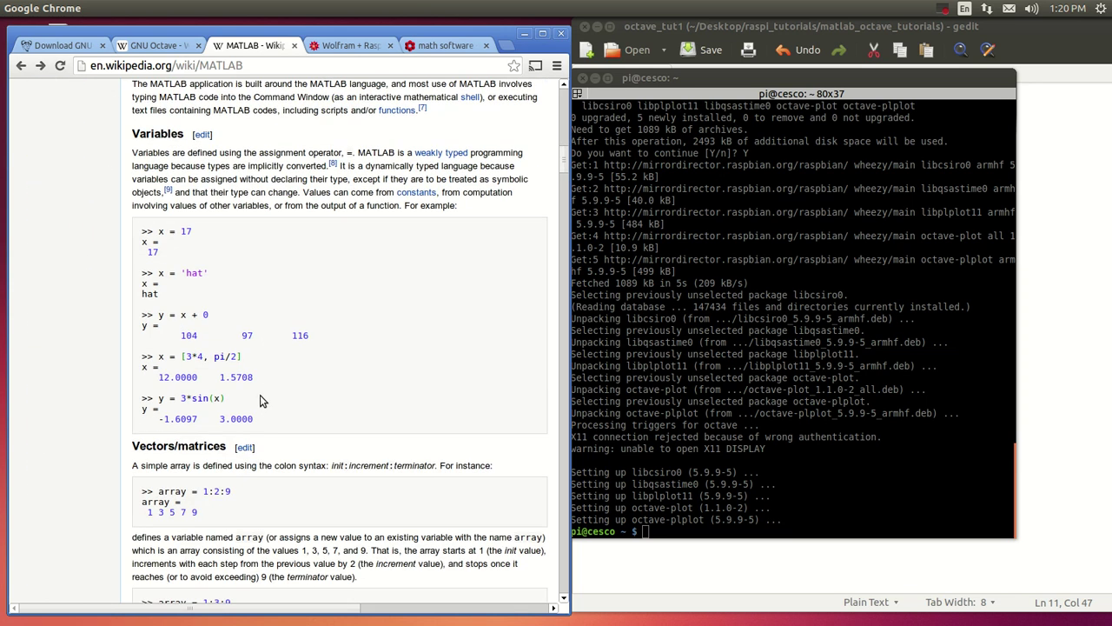
scroll(263, 401, down, 2)
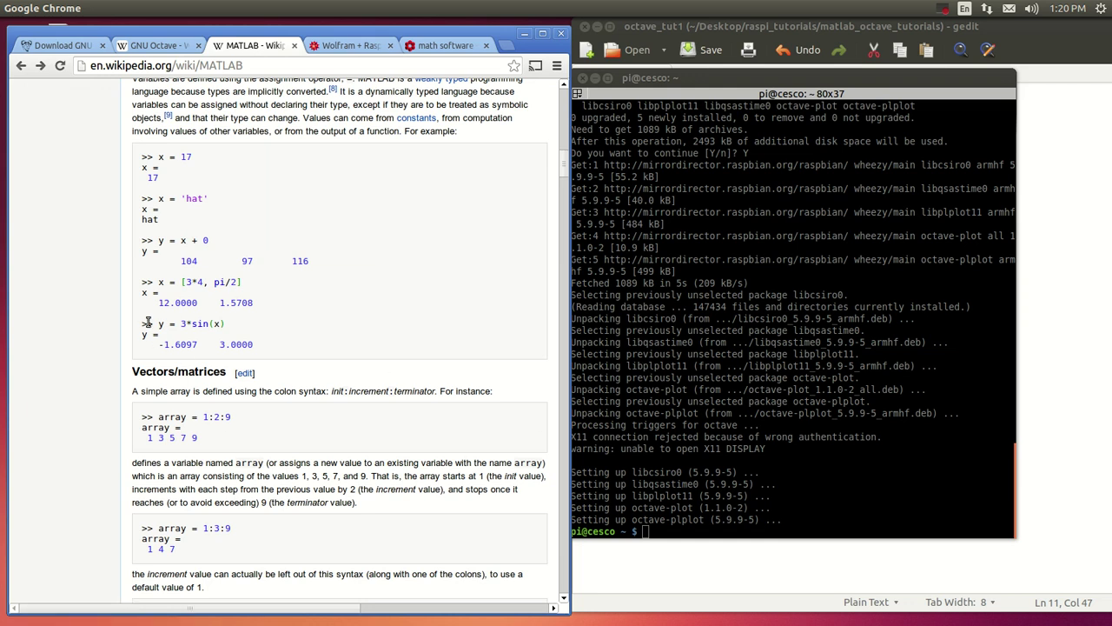
- Copy the expression y = 3*sin(x) from the Variables example in the MATLAB article
drag(158, 323, 221, 325)
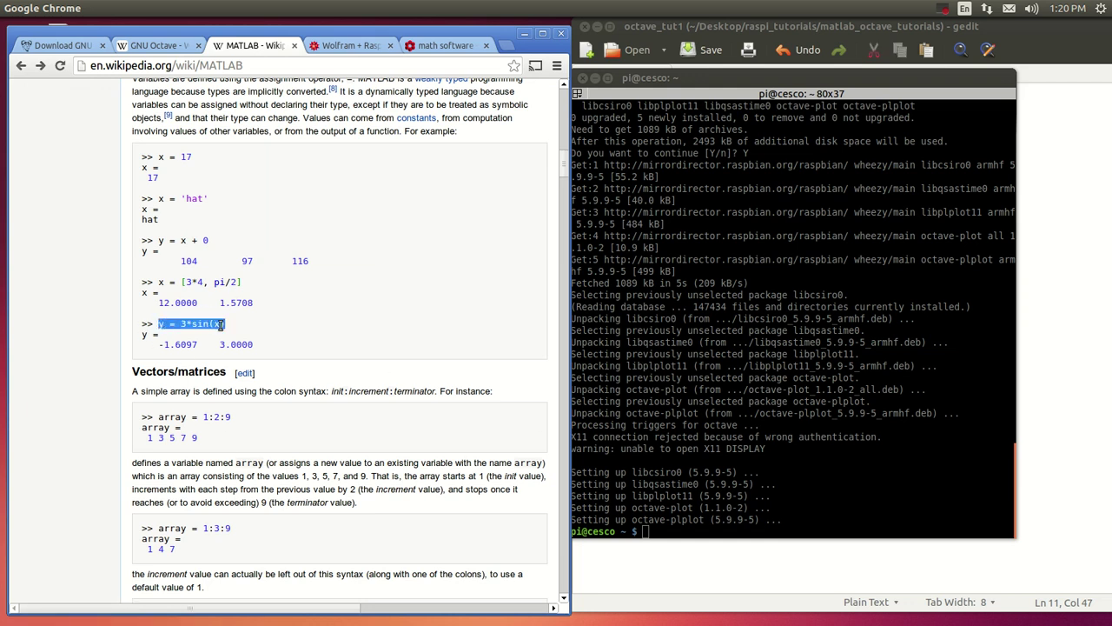
right_click(204, 324)
click(228, 334)
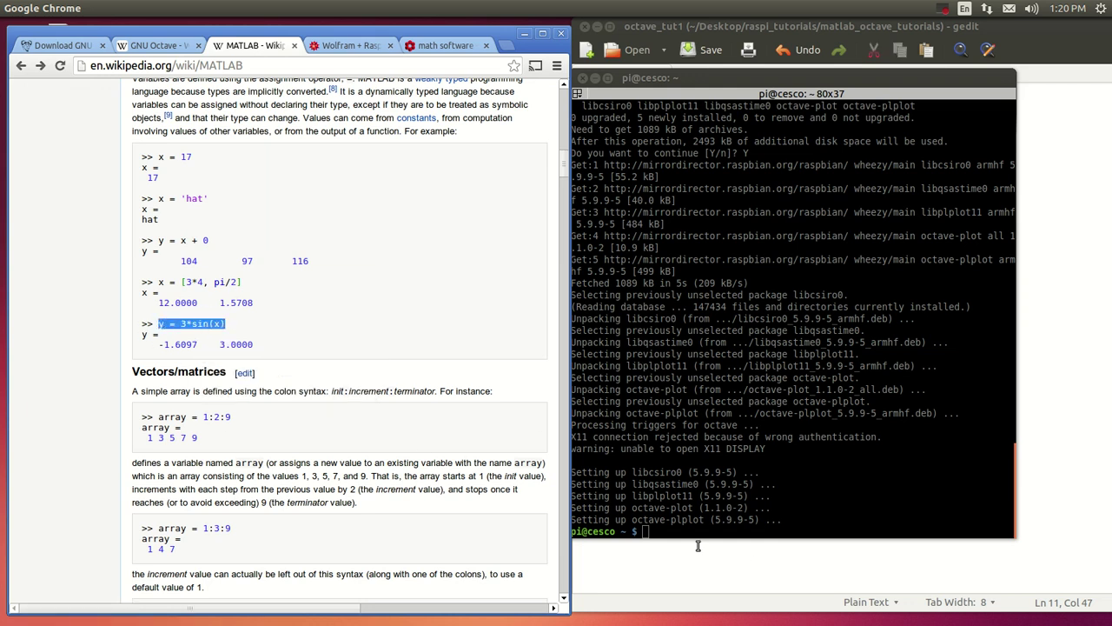
- Switch to the terminal and start Octave with the command "octave"
click(658, 530)
right_click(658, 530)
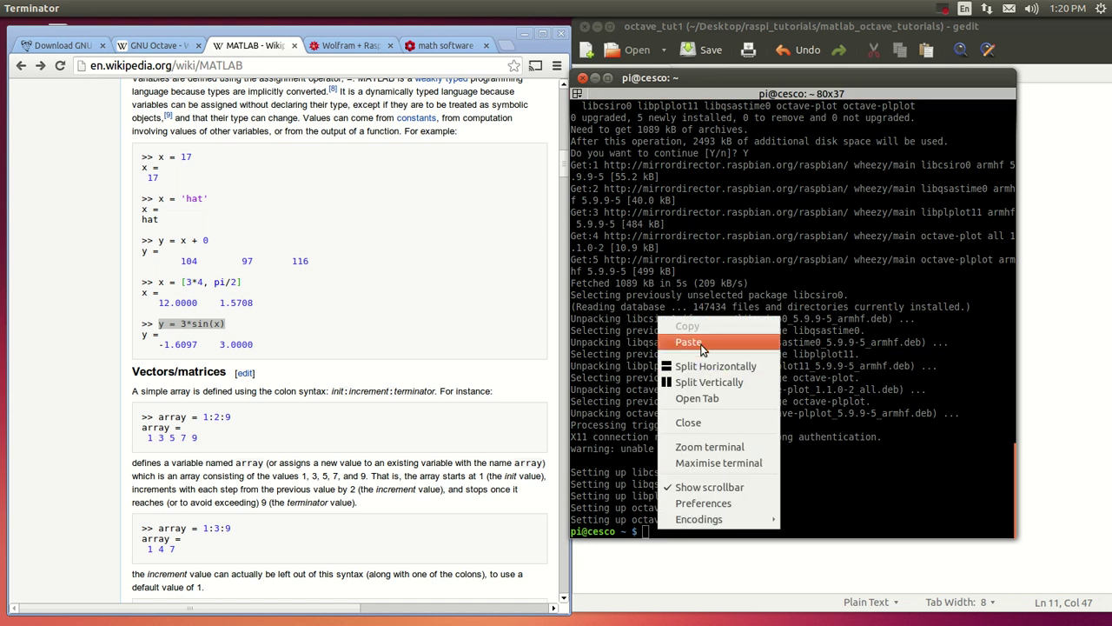
click(643, 481)
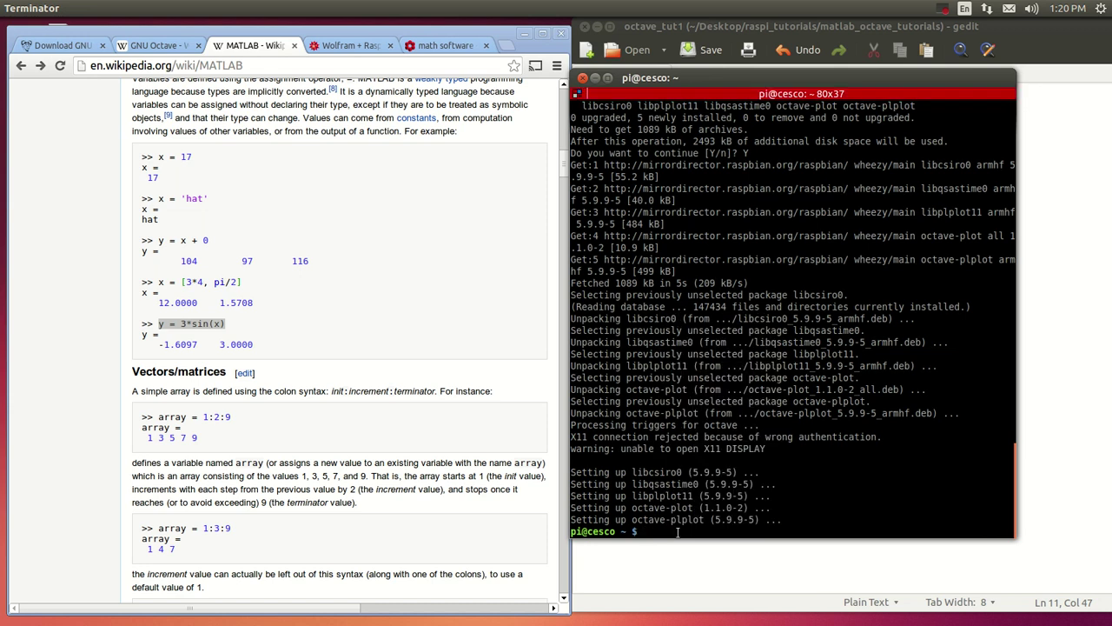
text(octave)
key(Return)
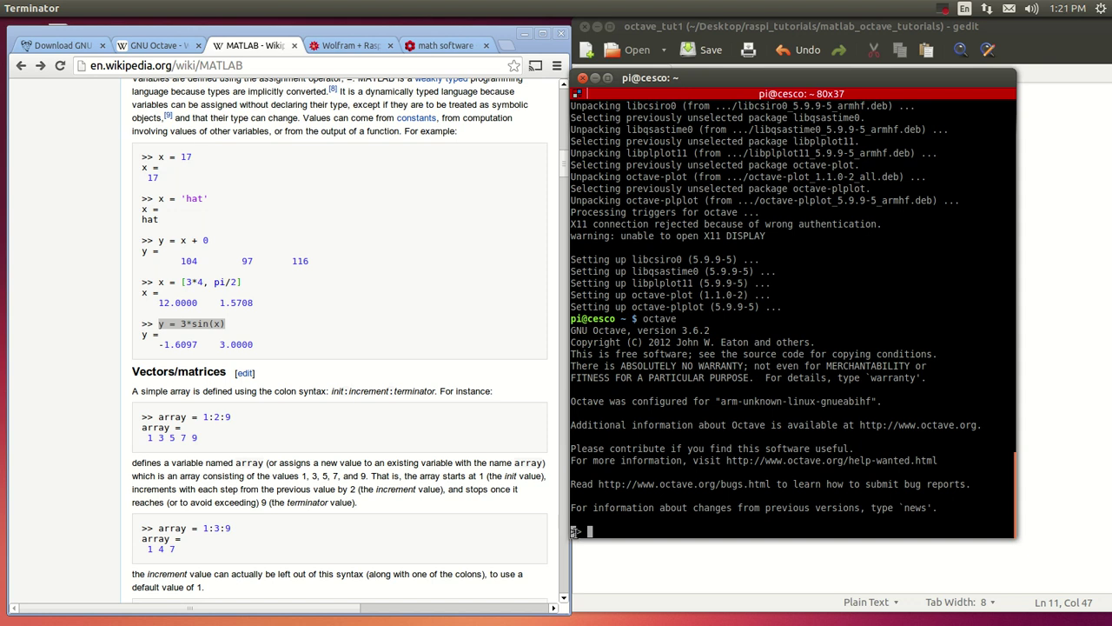
- Examine the "octave:1>" prompt in the GNU Octave article's Data structures example and compare it with the terminal's Octave prompt
click(169, 48)
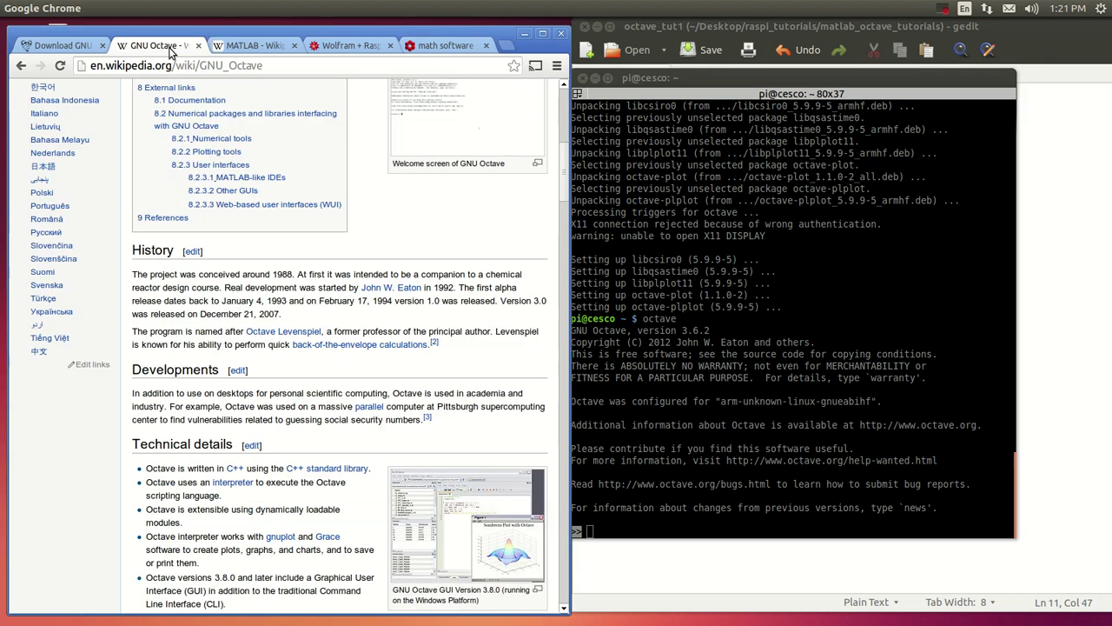
scroll(233, 478, down, 5)
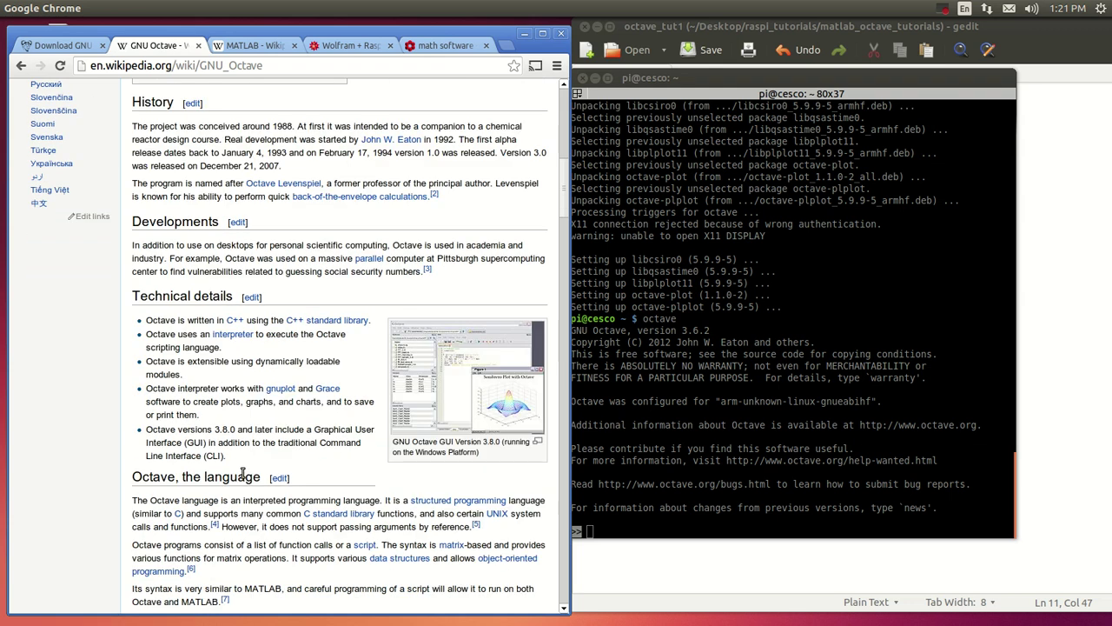
scroll(233, 478, down, 4)
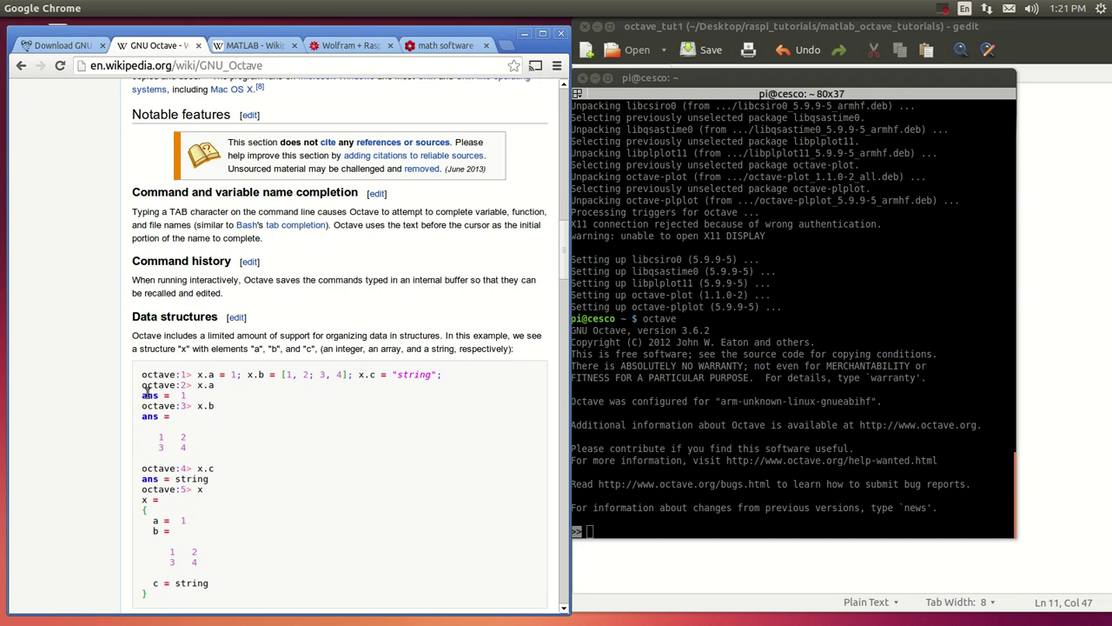
drag(144, 374, 193, 375)
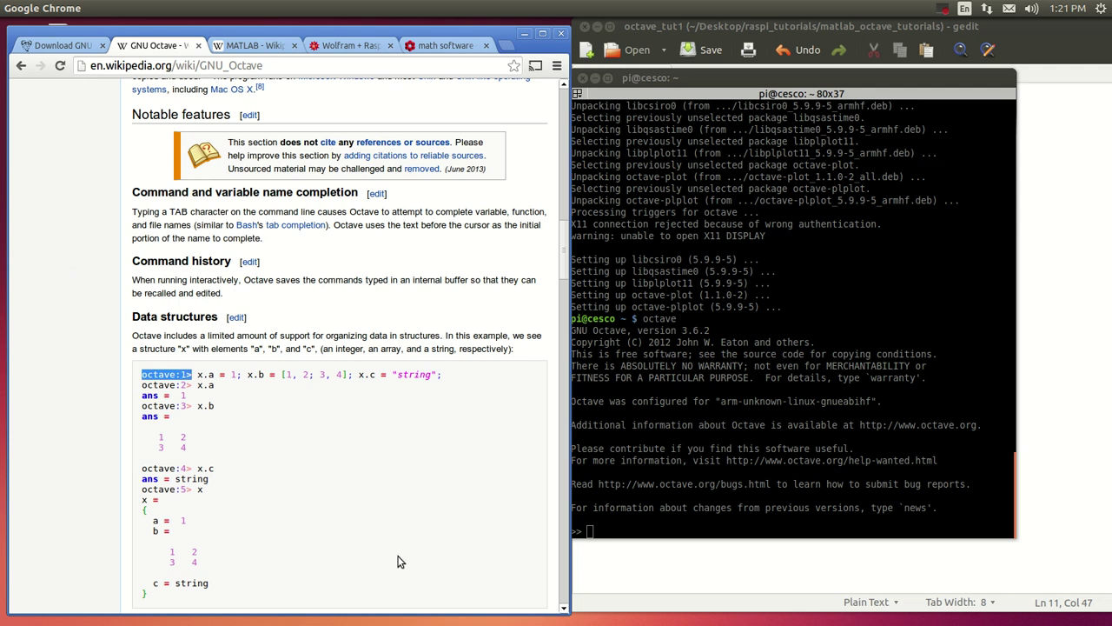
click(641, 511)
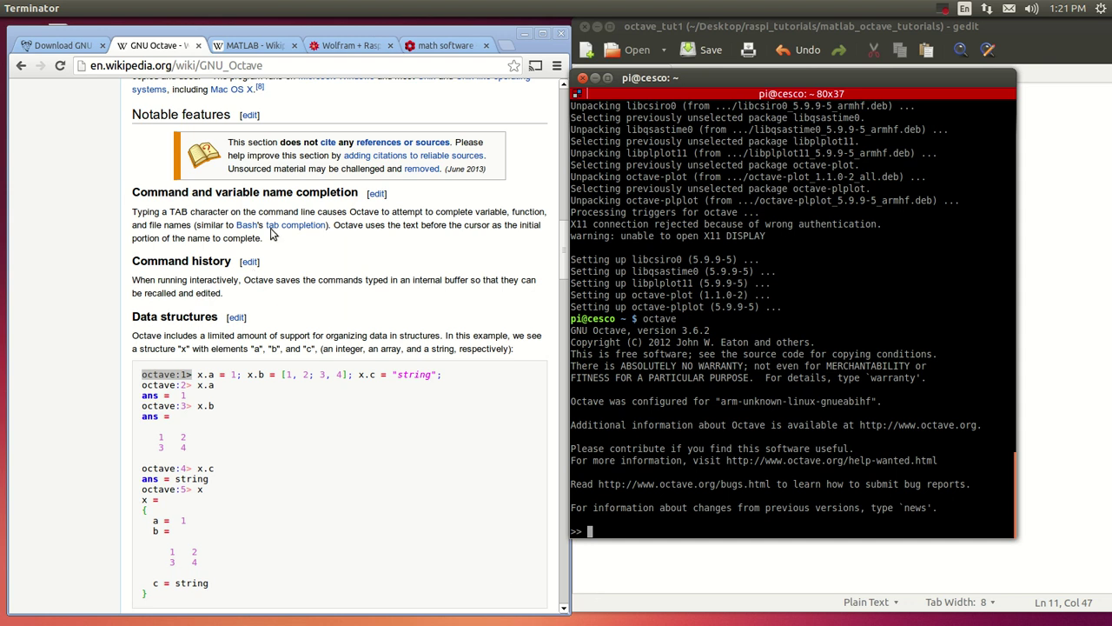
- Try to evaluate the copied expression y = 3*sin(x) at the Octave prompt, running it twice
click(247, 45)
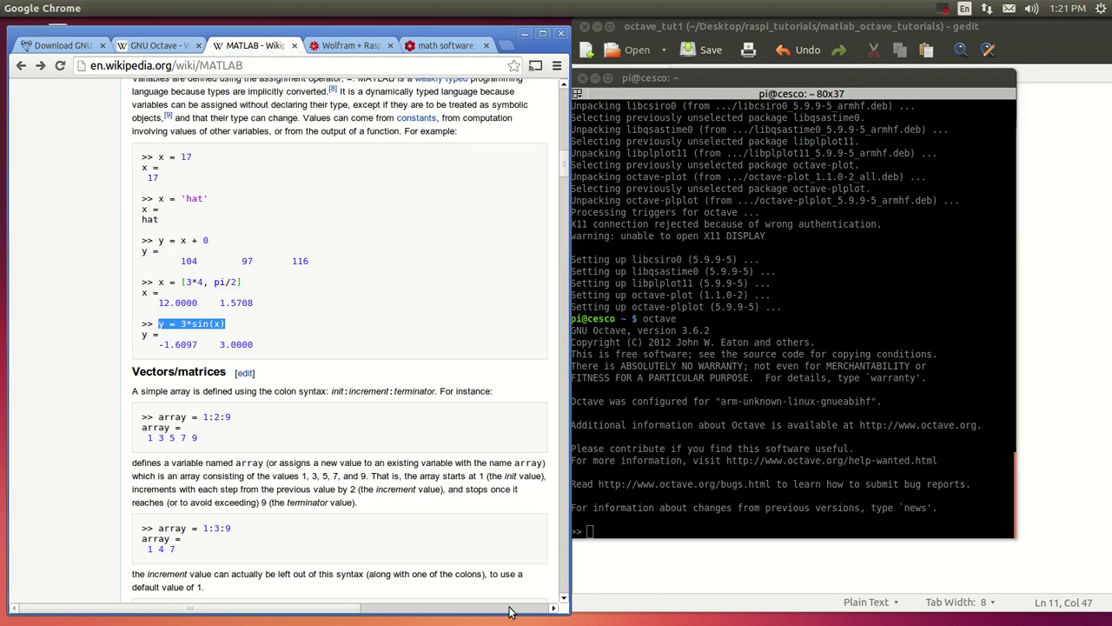
right_click(589, 532)
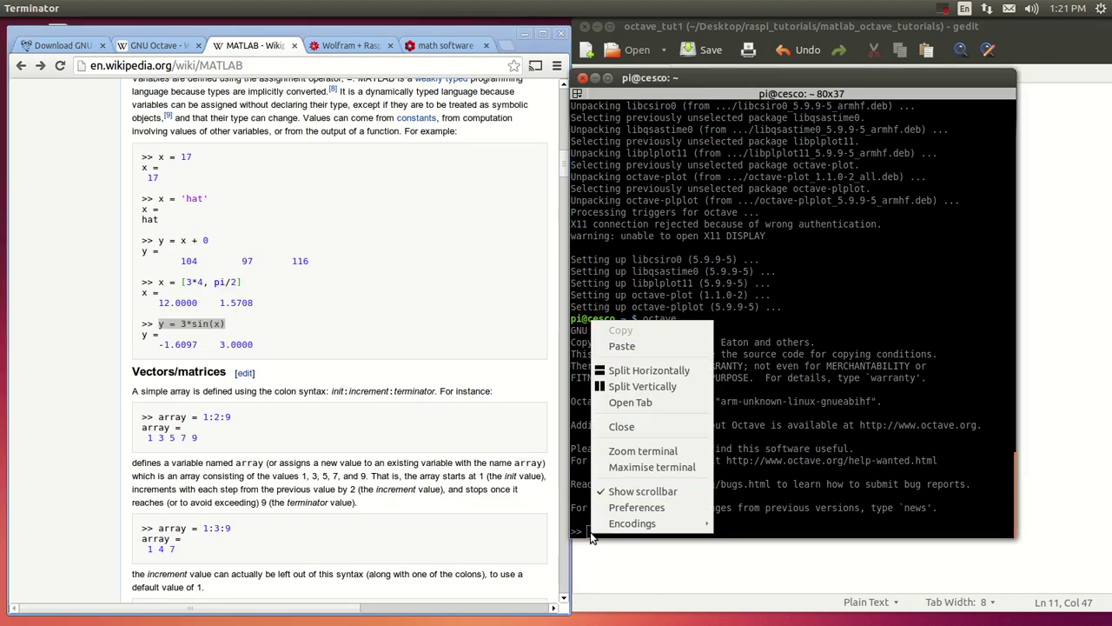
click(623, 351)
key(Return)
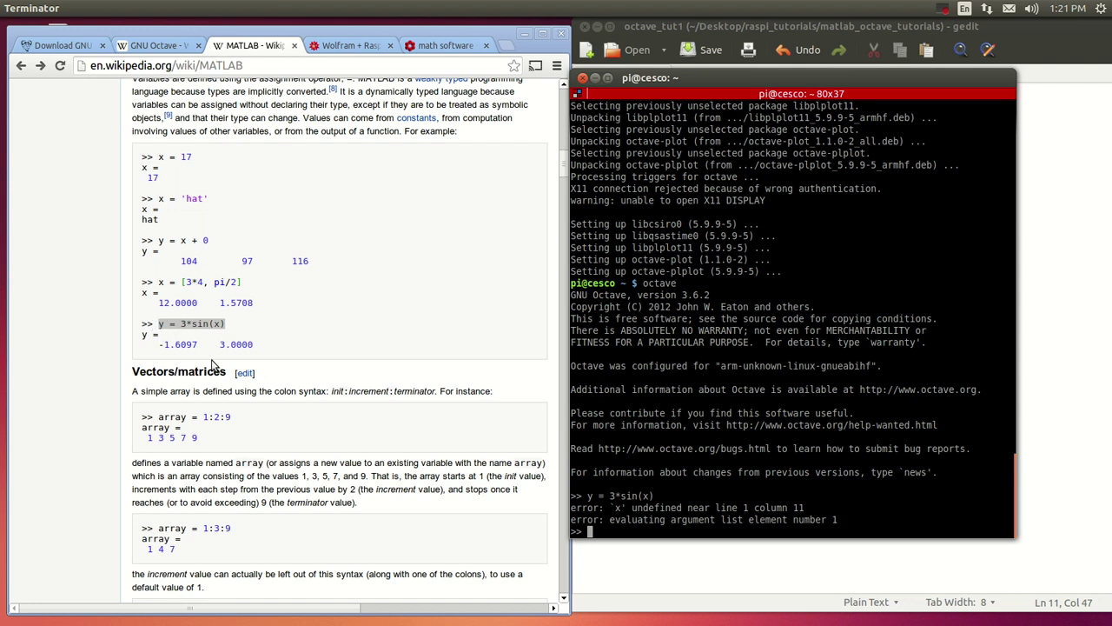
text(y = 3*sin(x))
key(Return)
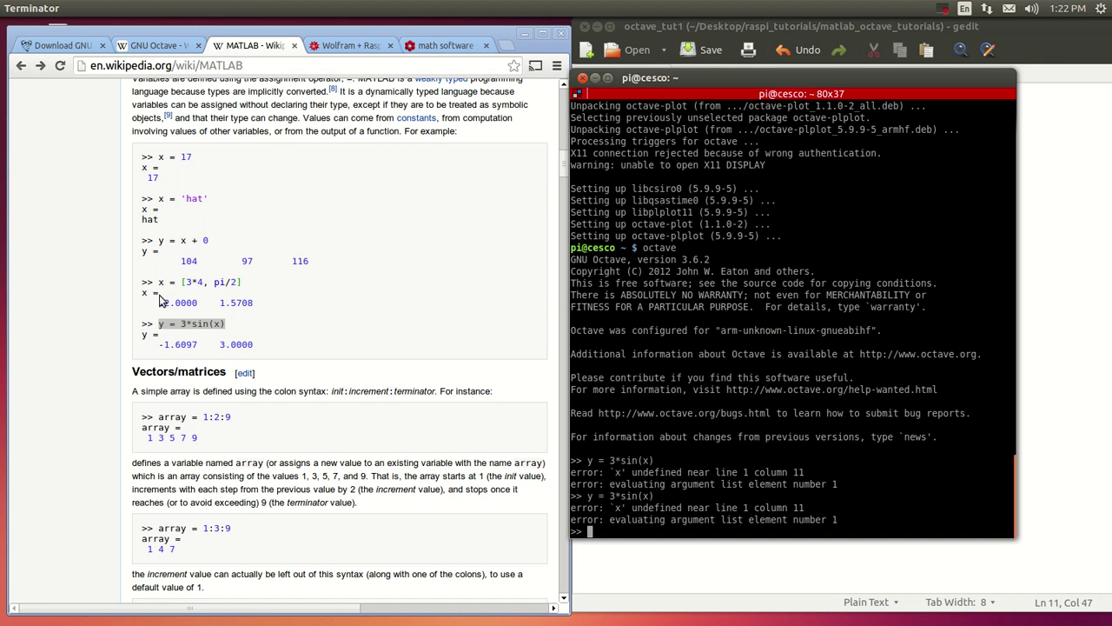
- Copy x = [3*4, pi/2] from the MATLAB article's Variables example and run it at the Octave prompt
drag(160, 284, 243, 283)
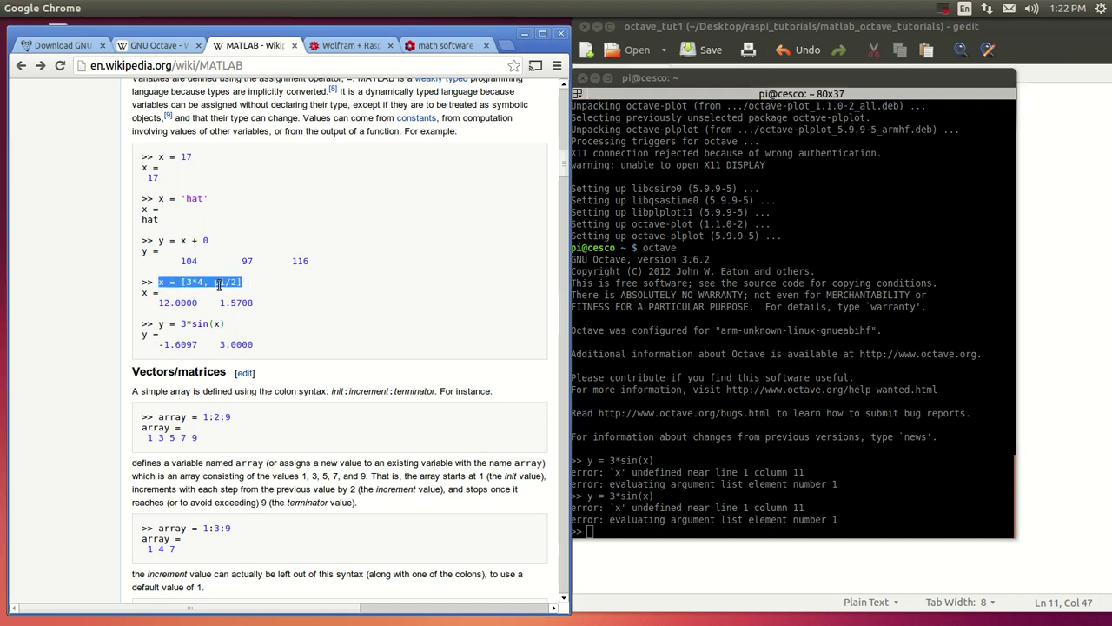
right_click(218, 284)
click(227, 294)
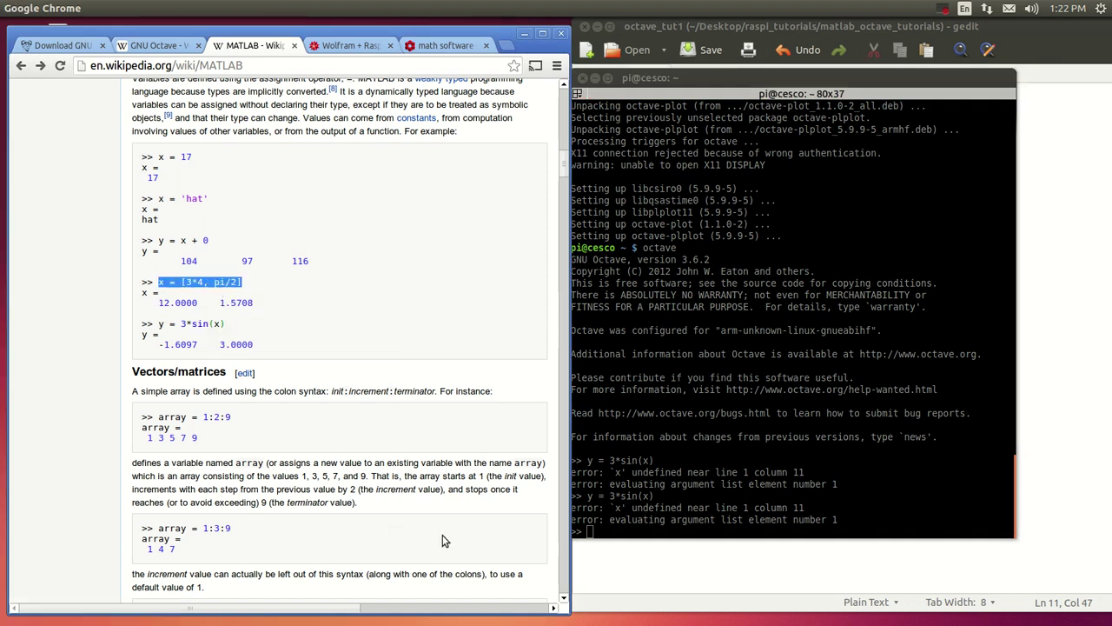
click(594, 536)
right_click(596, 535)
click(631, 340)
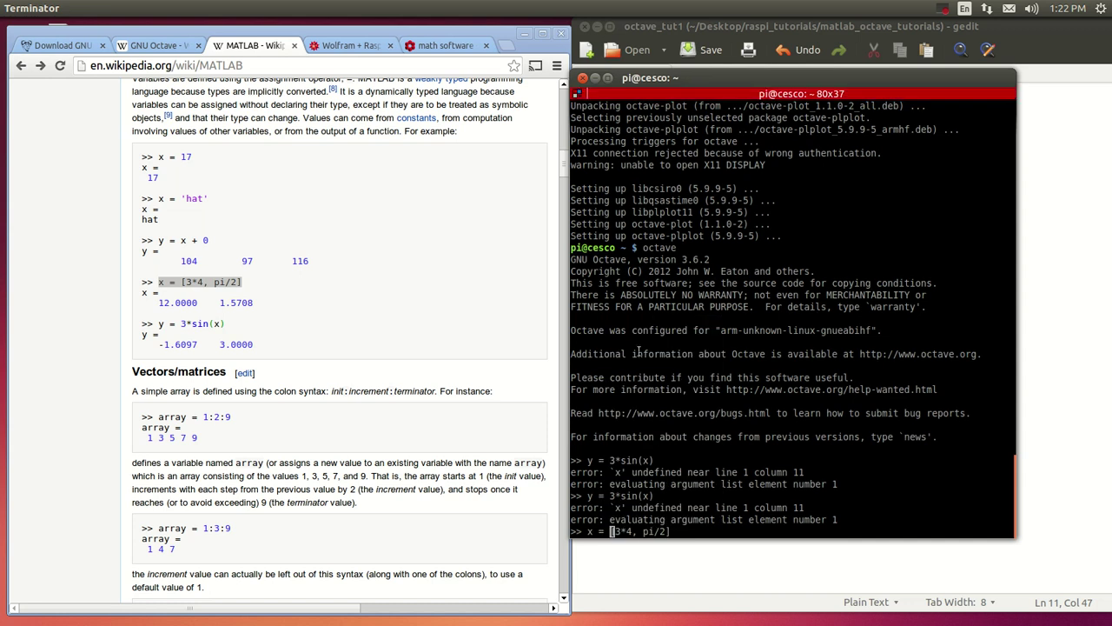
key(Return)
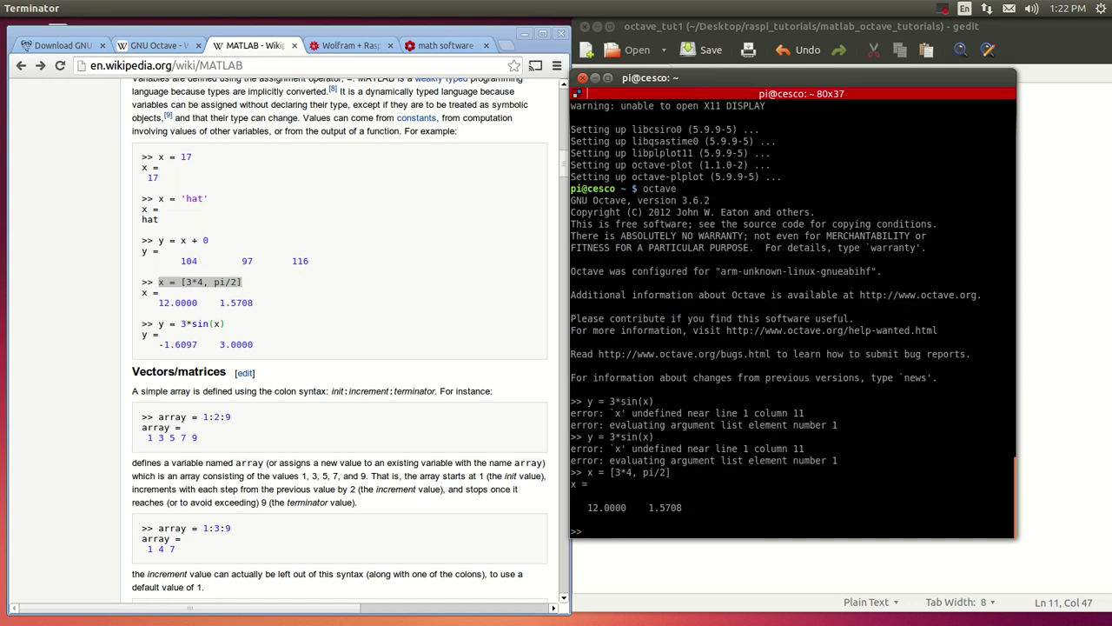
- Rerun y = 3*sin(x) from the Octave command history and compare its output with the article's result
key(Up)
key(Up)
key(Return)
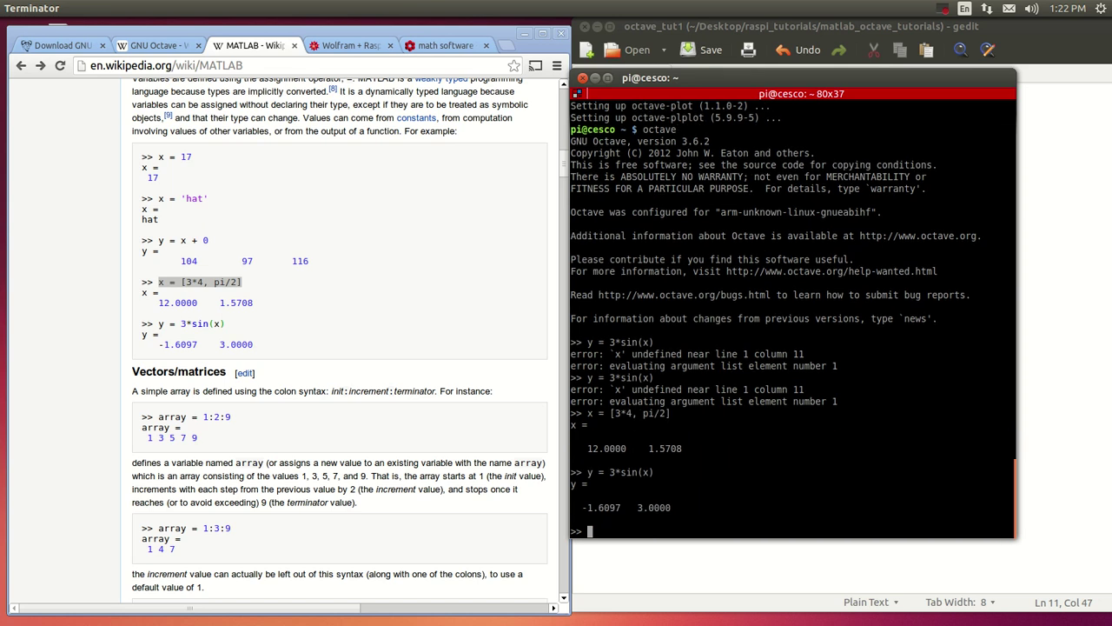
drag(158, 345, 260, 348)
click(171, 426)
- Copy array = 1:2:9 from the article's Vectors/matrices section and run it in Octave
scroll(173, 434, down, 2)
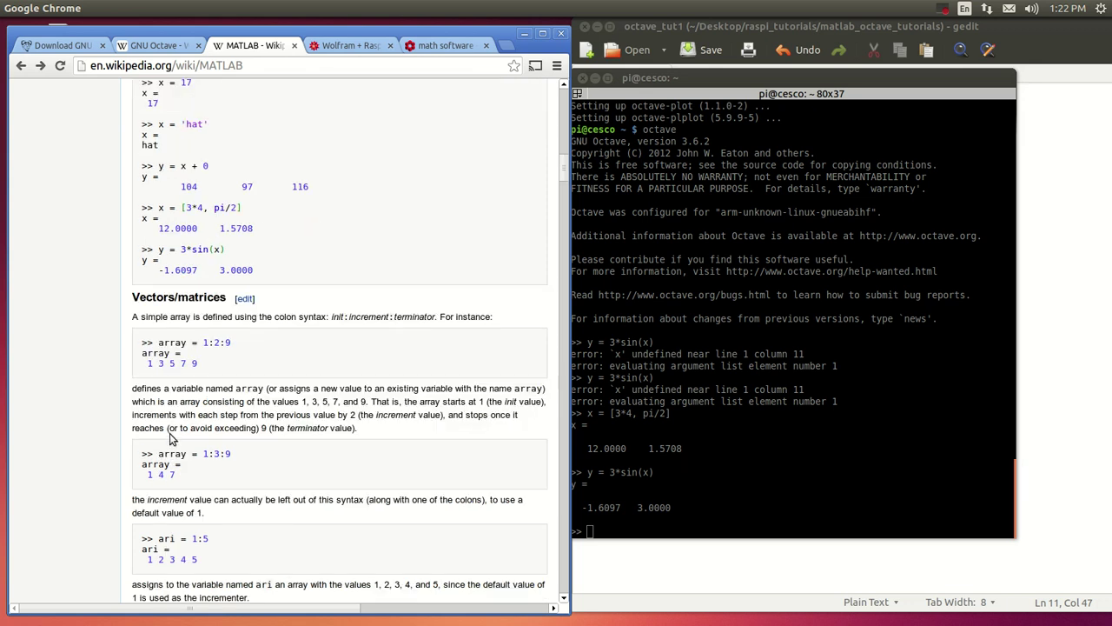
drag(158, 343, 230, 343)
click(182, 341)
drag(158, 343, 231, 345)
right_click(225, 345)
click(250, 354)
click(596, 532)
right_click(596, 532)
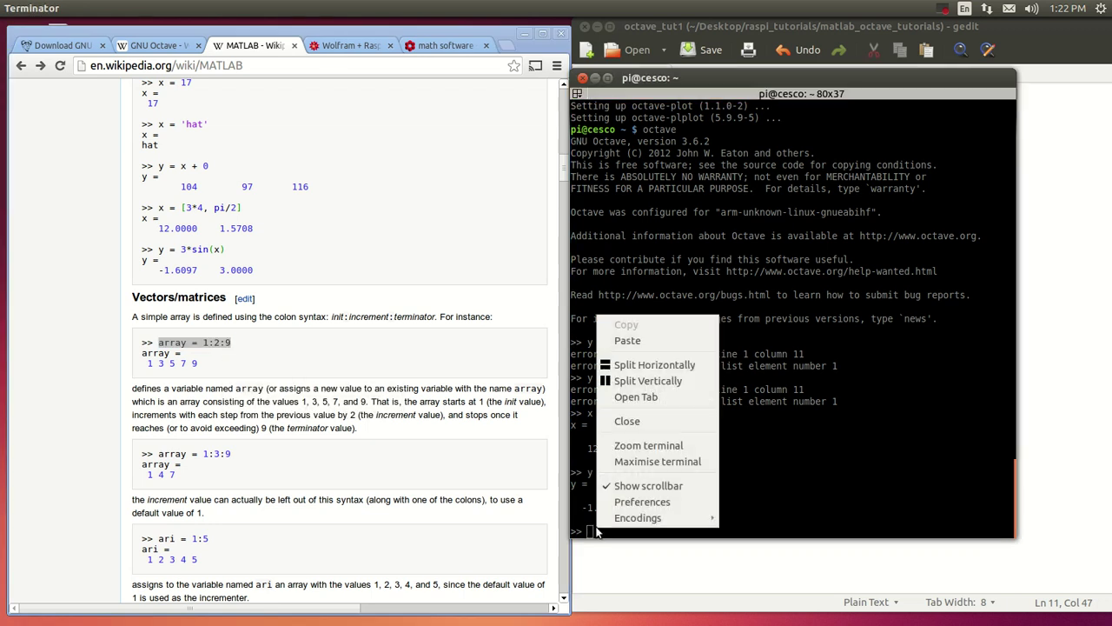
click(627, 340)
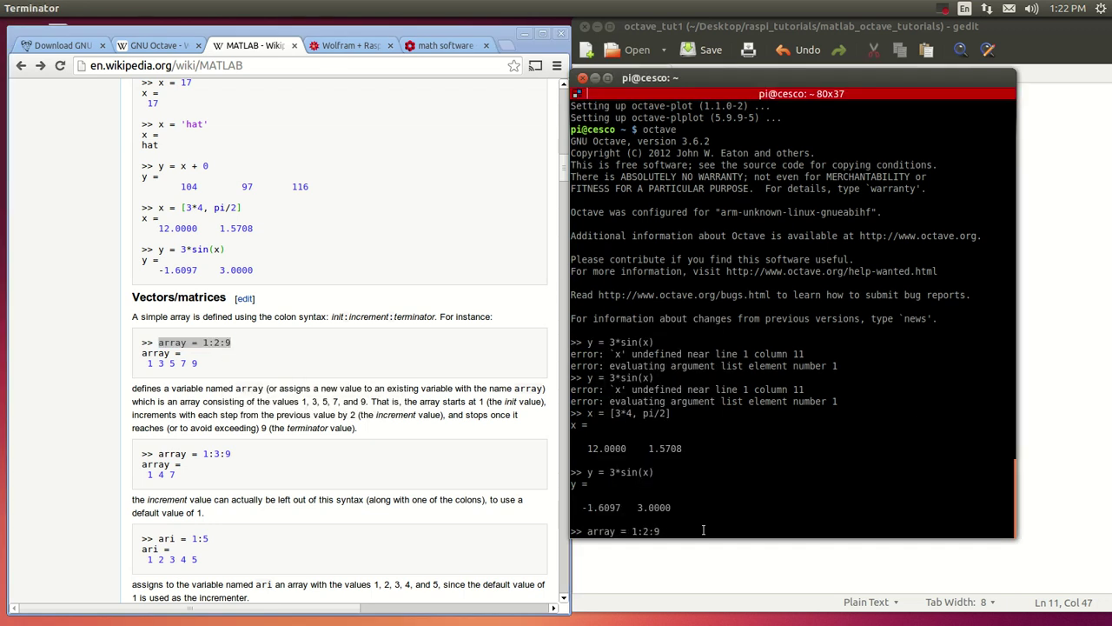
key(Return)
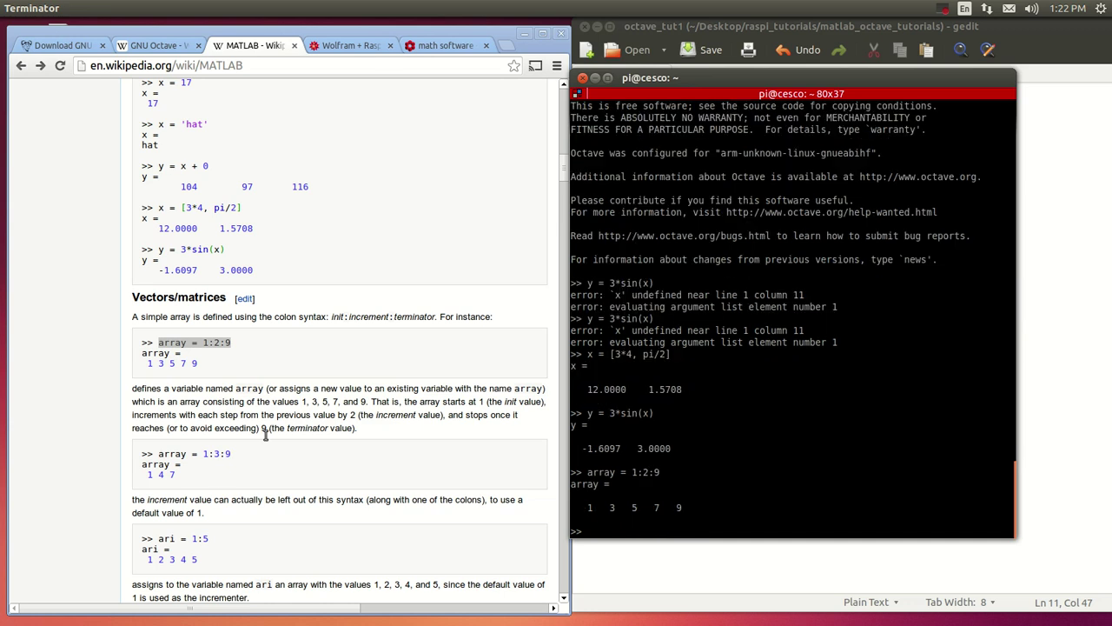
- Copy the matrix definition A = [16 3 2 13; 5 10 11 8; 9 6 7 12; 4 15 14 1] from the article and run it in Octave
scroll(218, 467, down, 5)
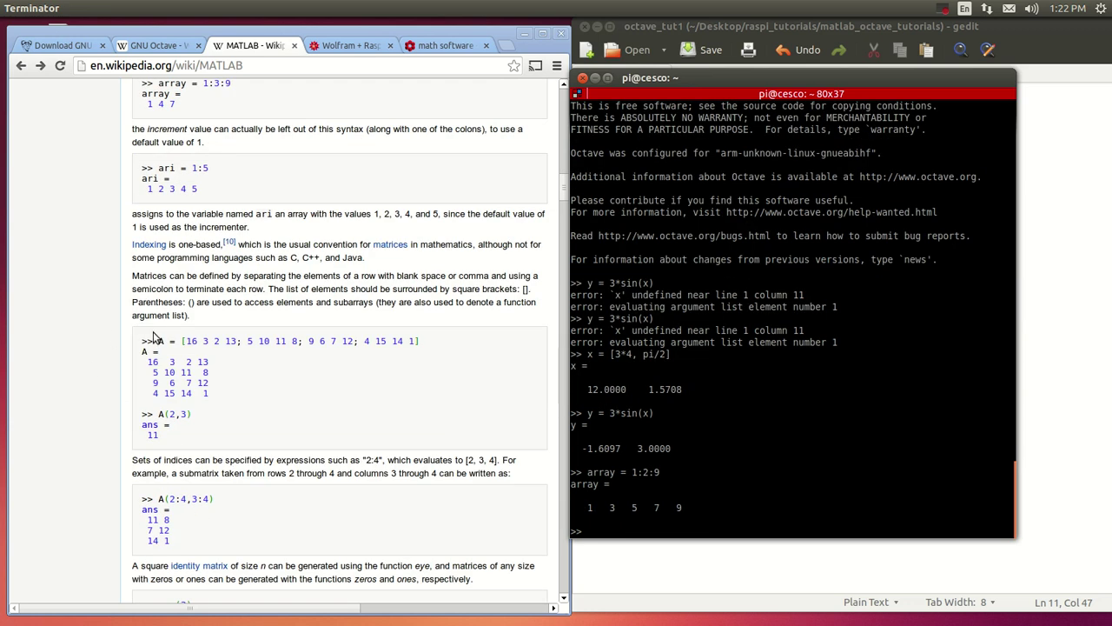
drag(158, 341, 437, 342)
right_click(345, 344)
click(358, 358)
click(592, 524)
right_click(592, 525)
click(631, 342)
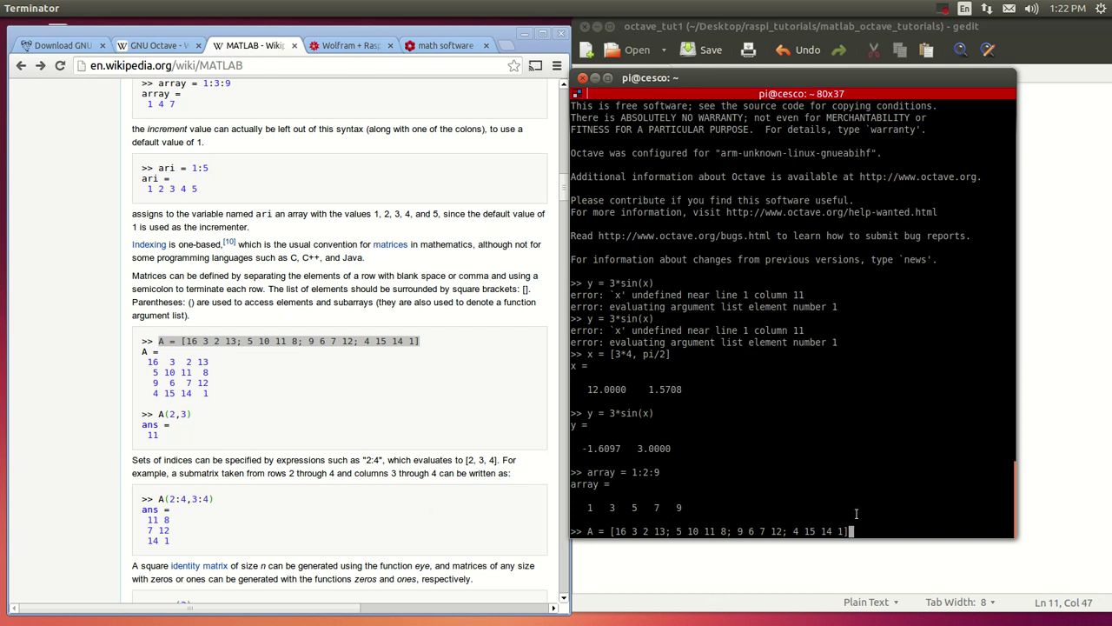
key(Return)
drag(589, 473, 682, 487)
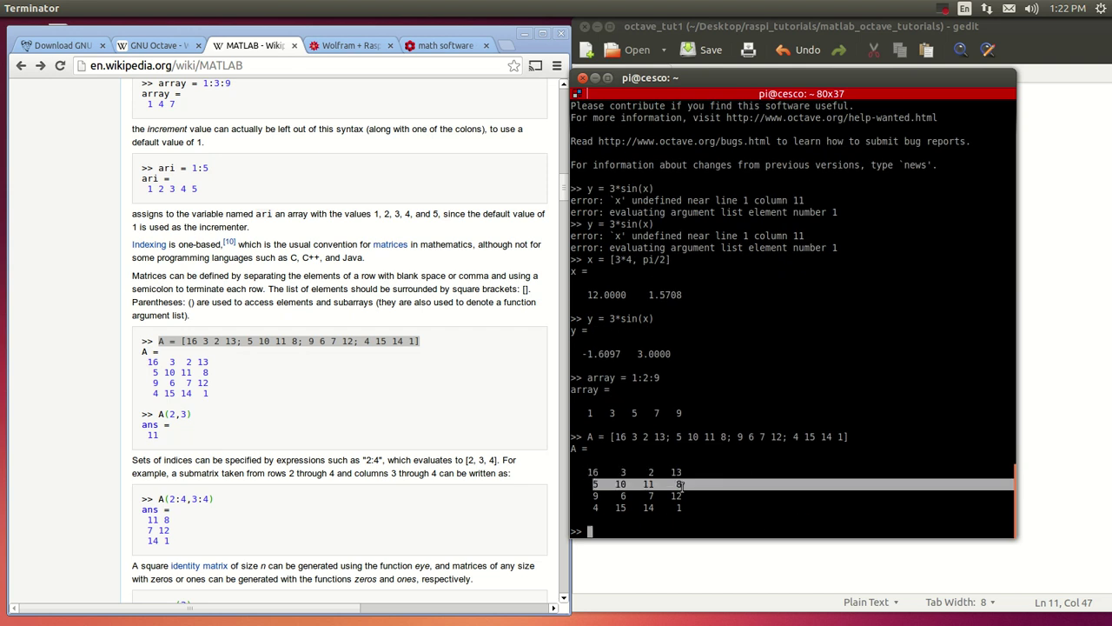
- Copy A(2,3) from the article, run it in Octave, and highlight the matching element in the displayed matrix
click(182, 427)
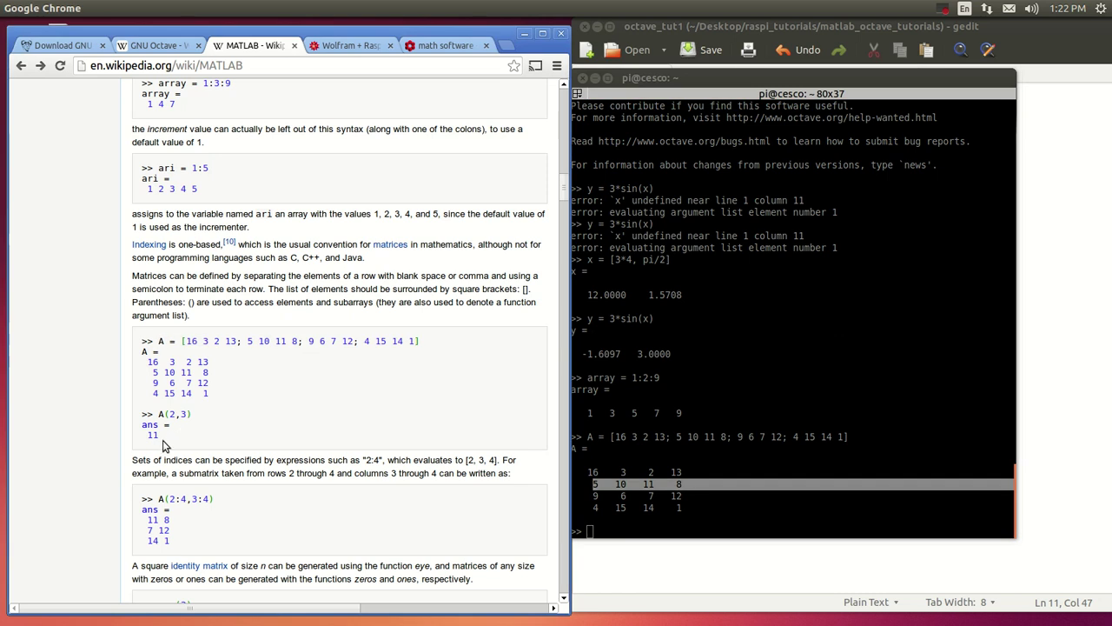
drag(158, 415, 192, 415)
right_click(174, 415)
click(192, 424)
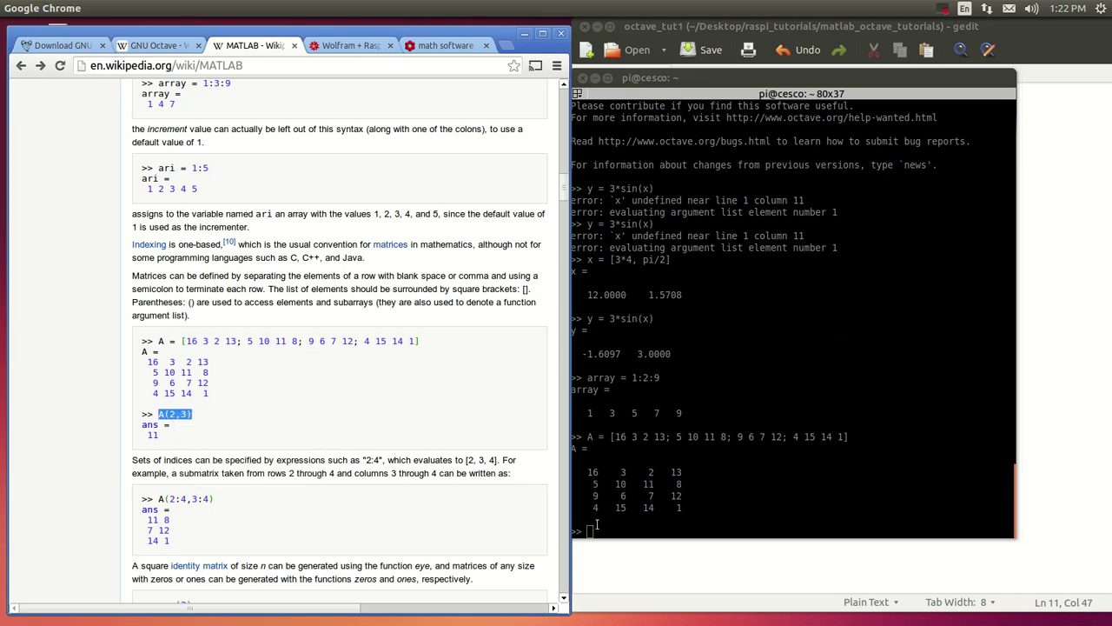
click(597, 525)
right_click(591, 532)
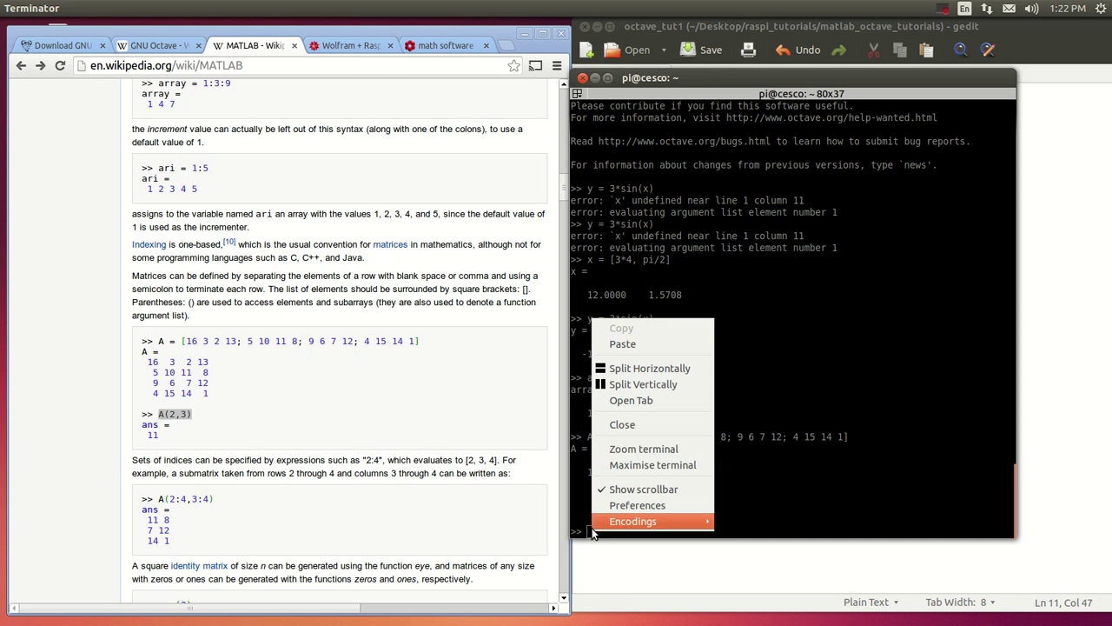
click(623, 344)
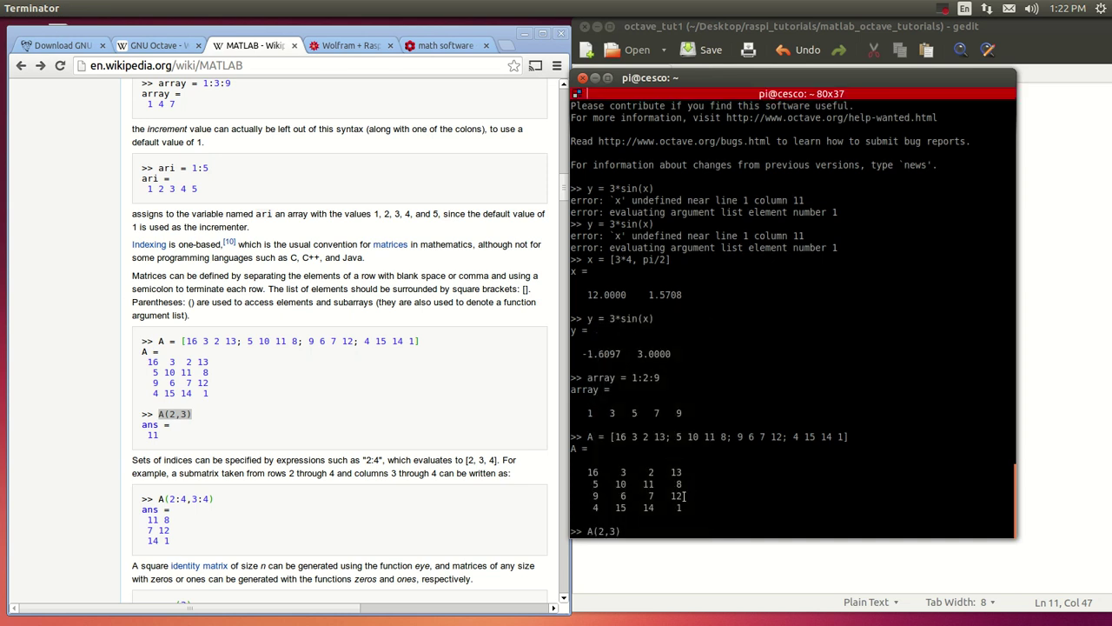
key(Return)
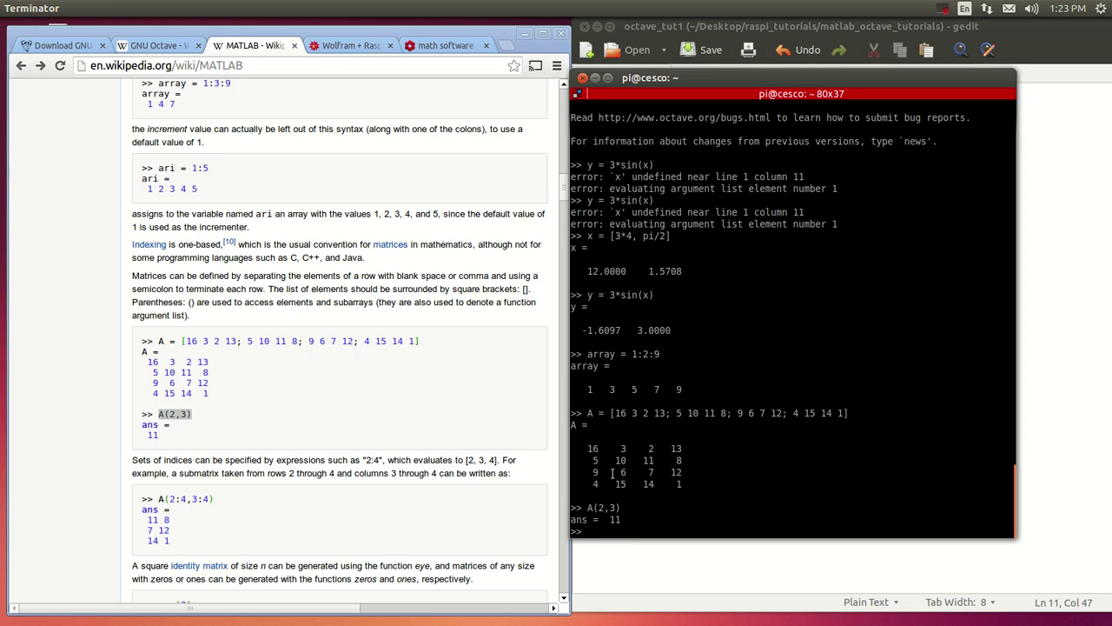
drag(645, 461, 656, 460)
- Find the article's identity matrix example and generate a 3-by-3 identity matrix in Octave with eye(3)
click(211, 521)
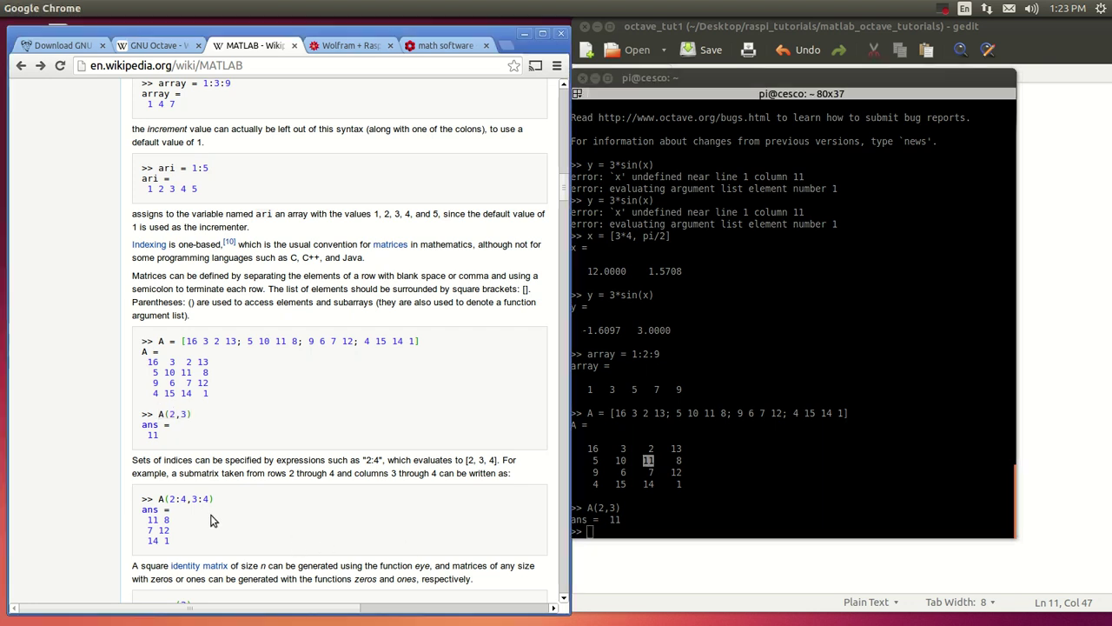
scroll(171, 521, down, 3)
scroll(171, 522, down, 5)
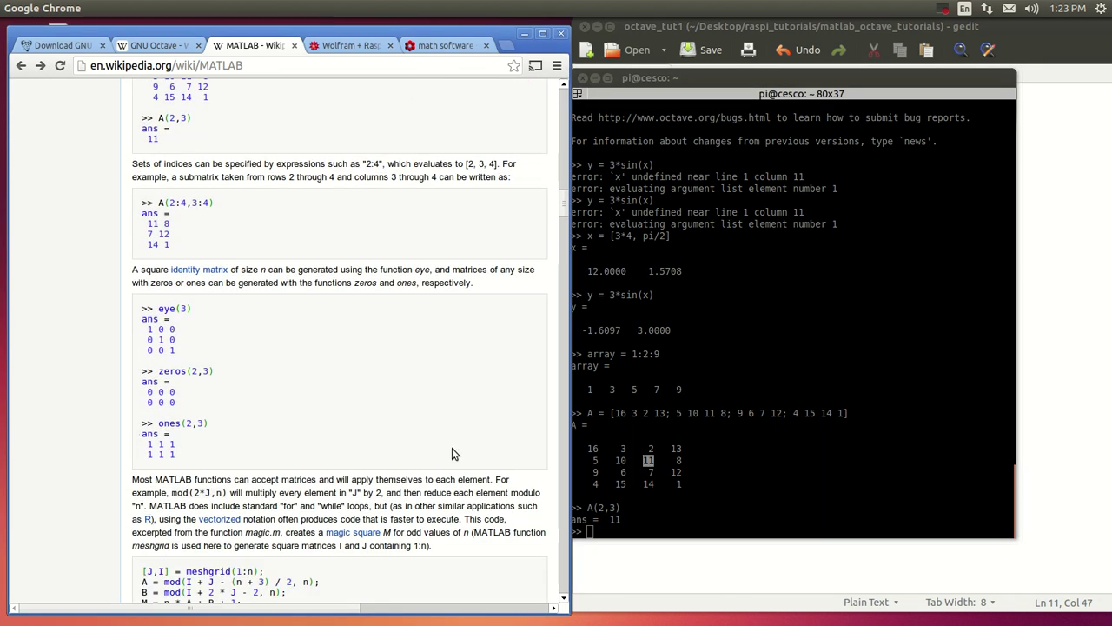
click(616, 531)
text(eye)
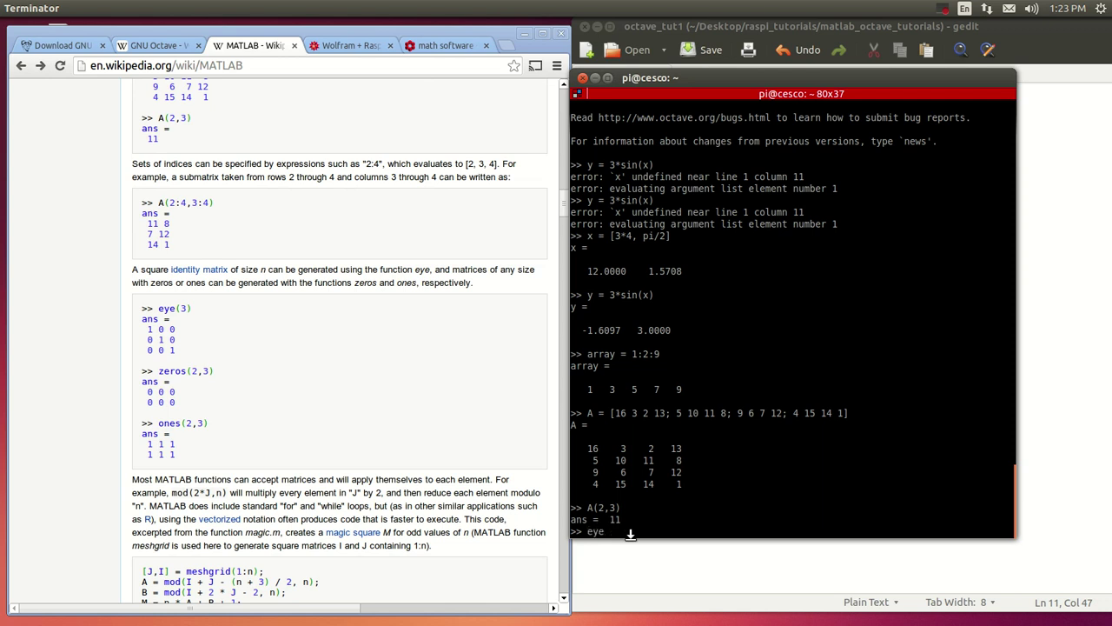
text((3))
key(Return)
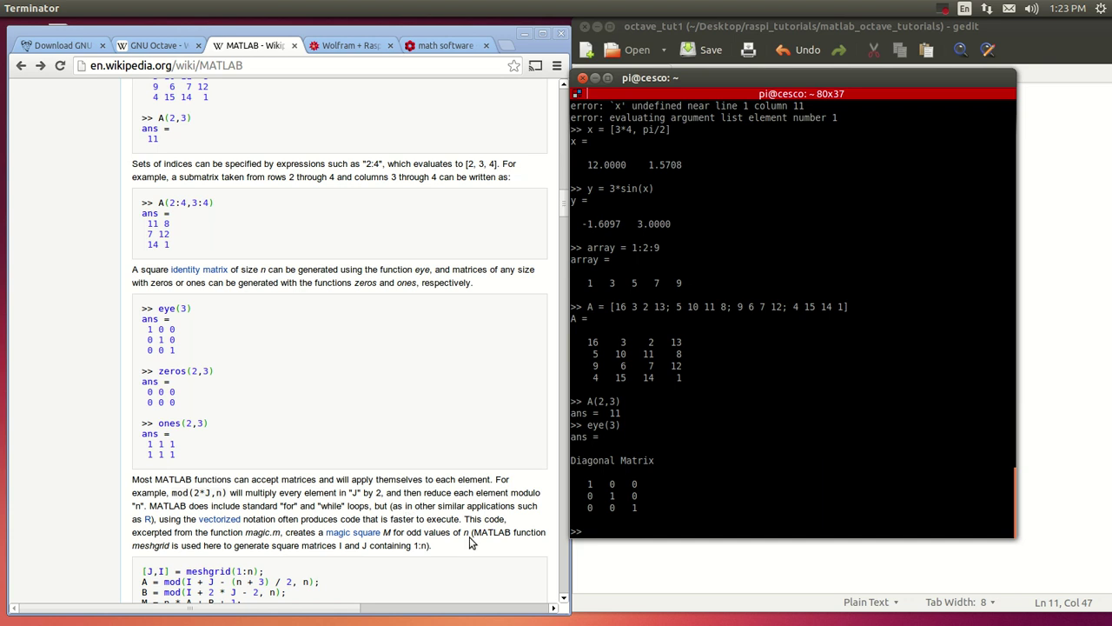
- Generate a 2-by-3 matrix of zeros in Octave with zeros(2,3)
text(zeros)
text(8)
text((2)
text(,3))
key(Return)
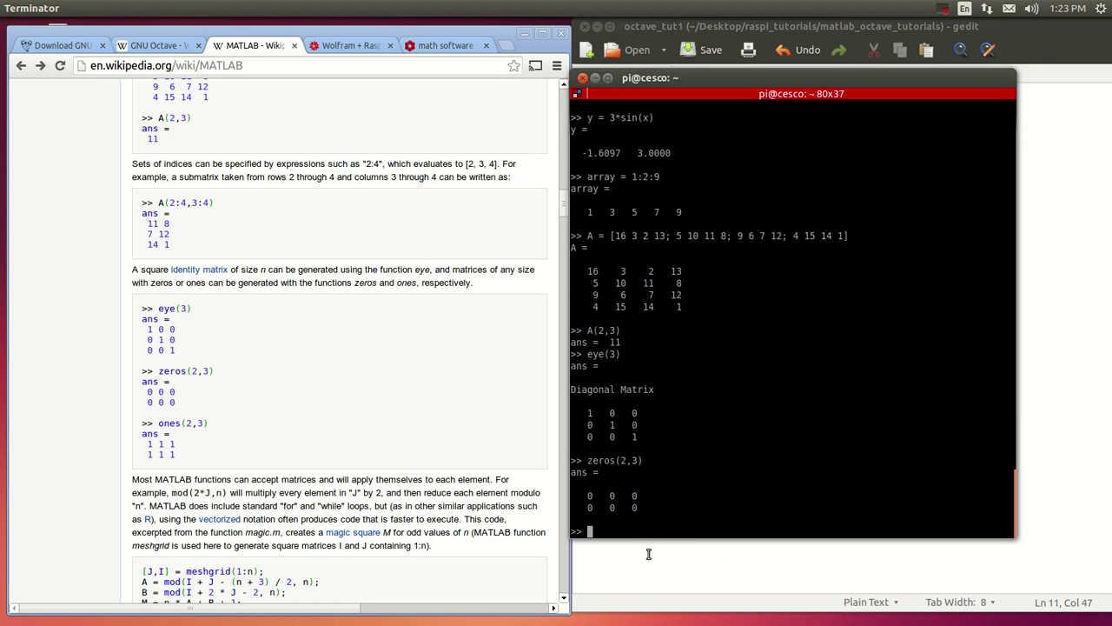
- Generate a 2-by-3 matrix of ones in Octave with ones(2,3), removing the stray j from the mistyped command
text(ones(2,3)j)
key(Return)
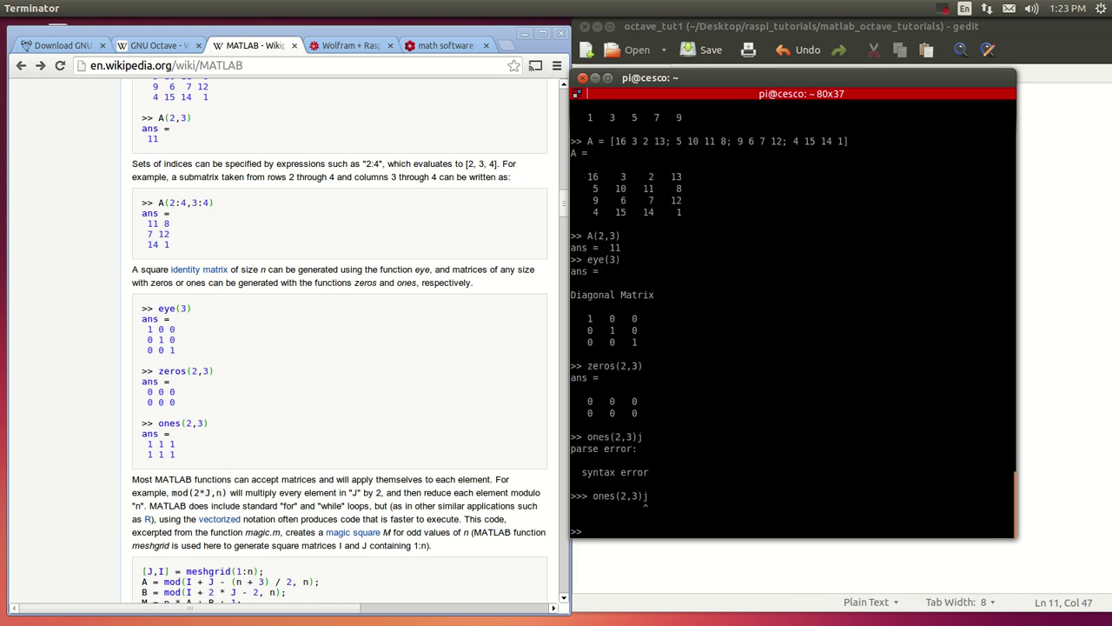
key(Up)
key(BackSpace)
key(Return)
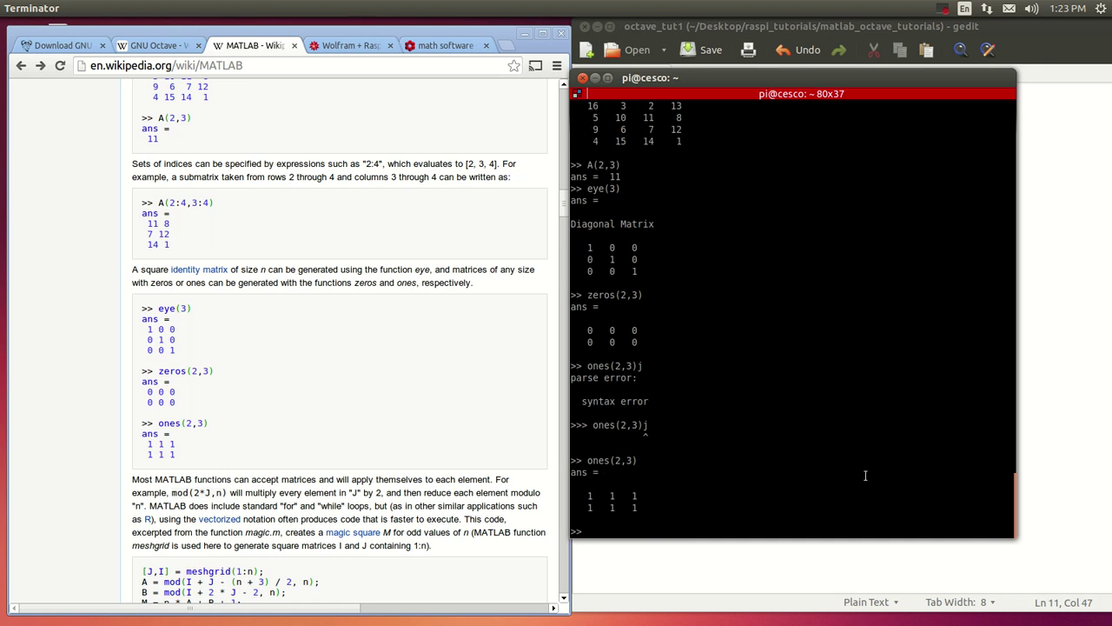
- Copy the article's sine plotting code, x = 0:pi/100:2*pi; y = sin(x); plot(x,y), and run it in Octave
click(219, 494)
scroll(209, 496, down, 5)
scroll(183, 496, down, 3)
scroll(191, 348, down, 2)
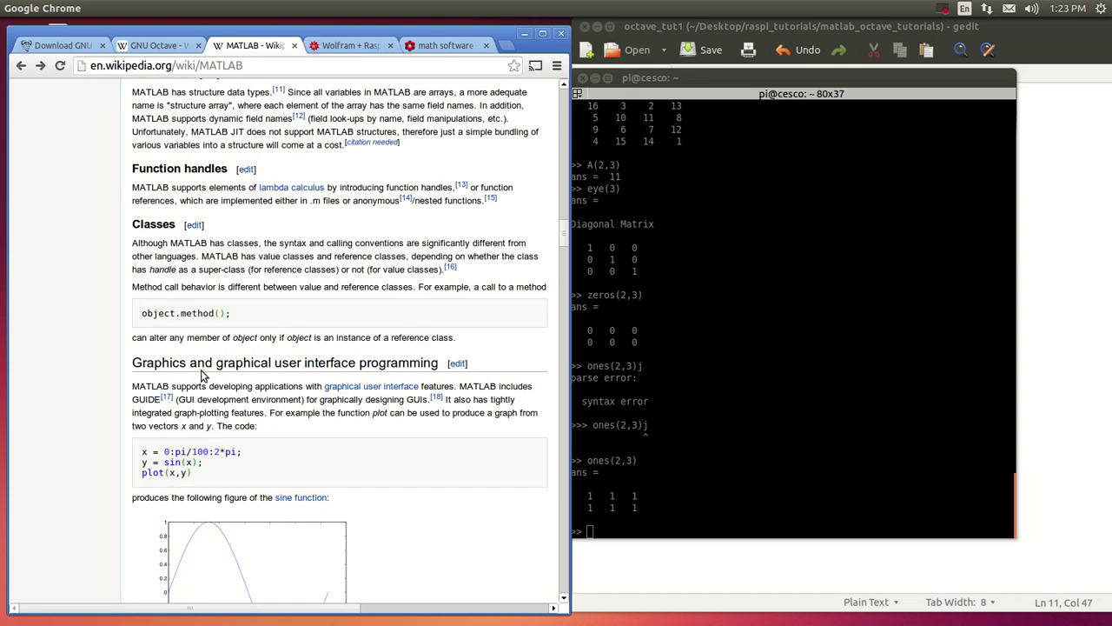
scroll(202, 374, down, 2)
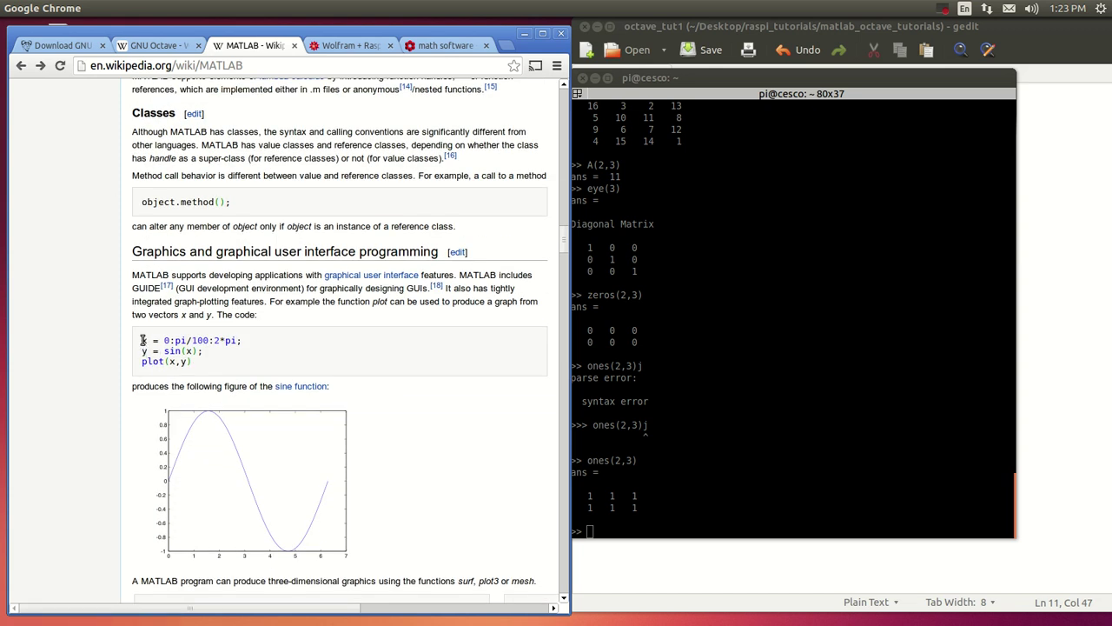
drag(142, 340, 196, 362)
right_click(180, 350)
click(205, 359)
click(613, 528)
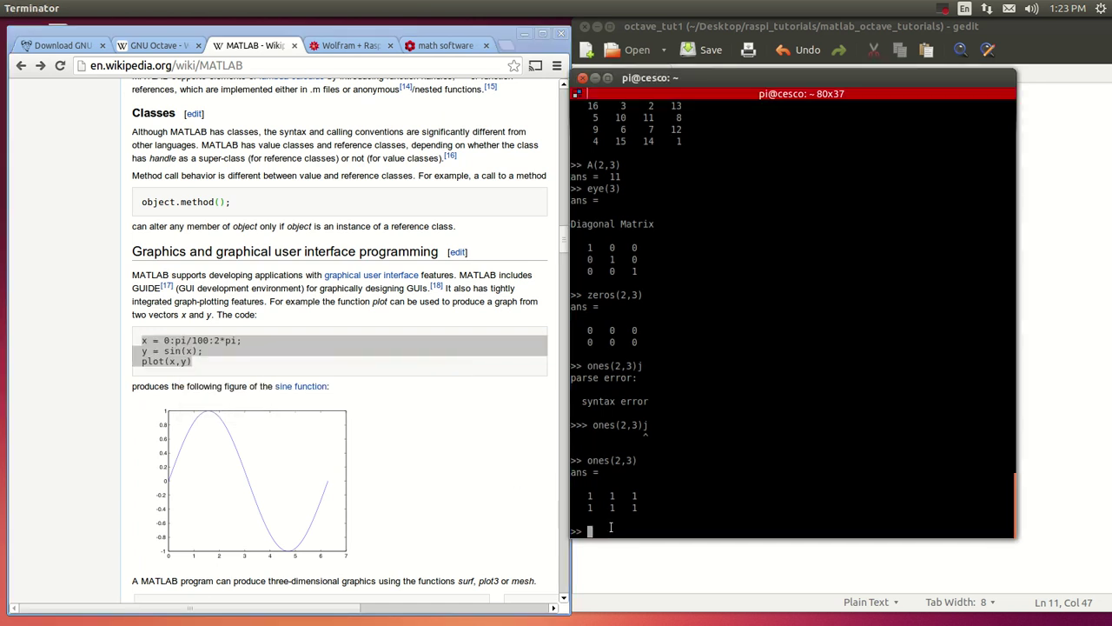
right_click(611, 527)
click(641, 410)
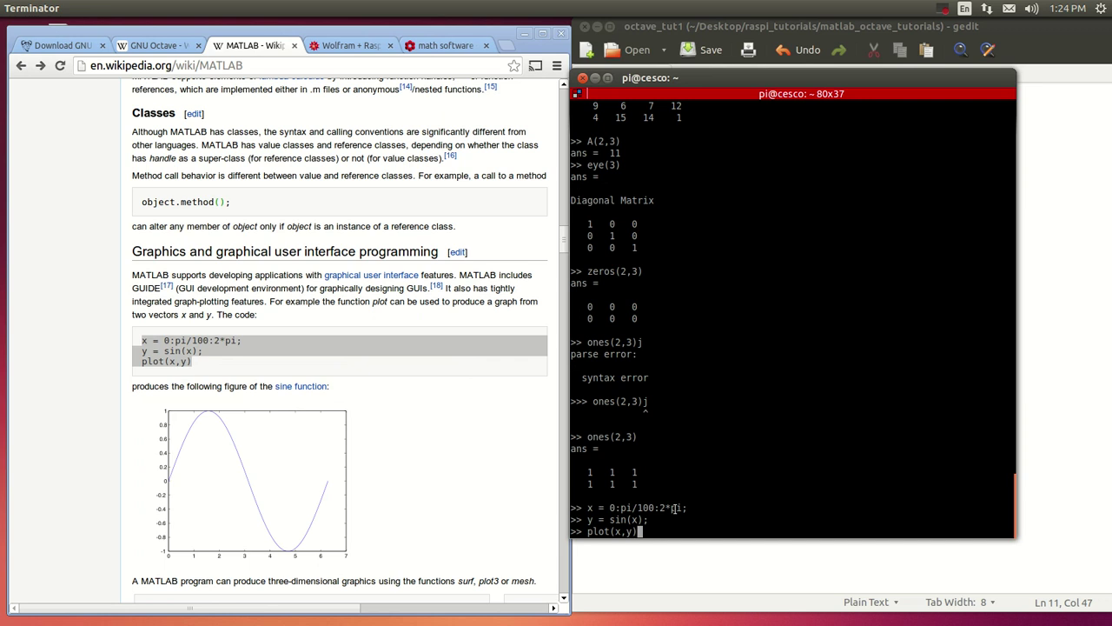
key(Return)
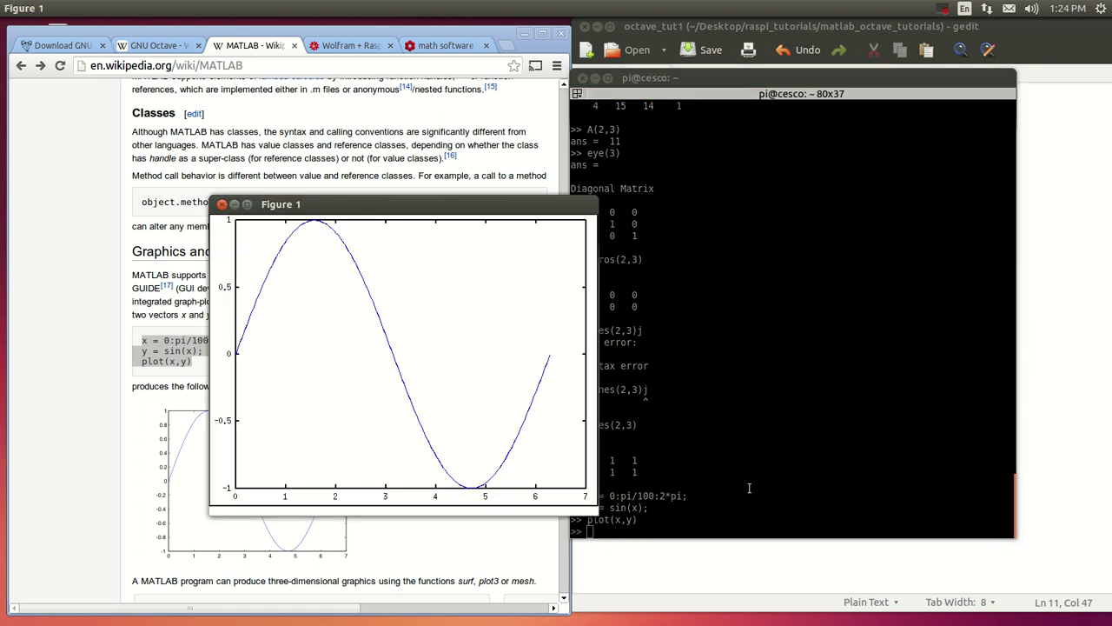
- Move the sine plot window over the terminal to compare it with the article's figure, and close the plot
drag(375, 200, 794, 128)
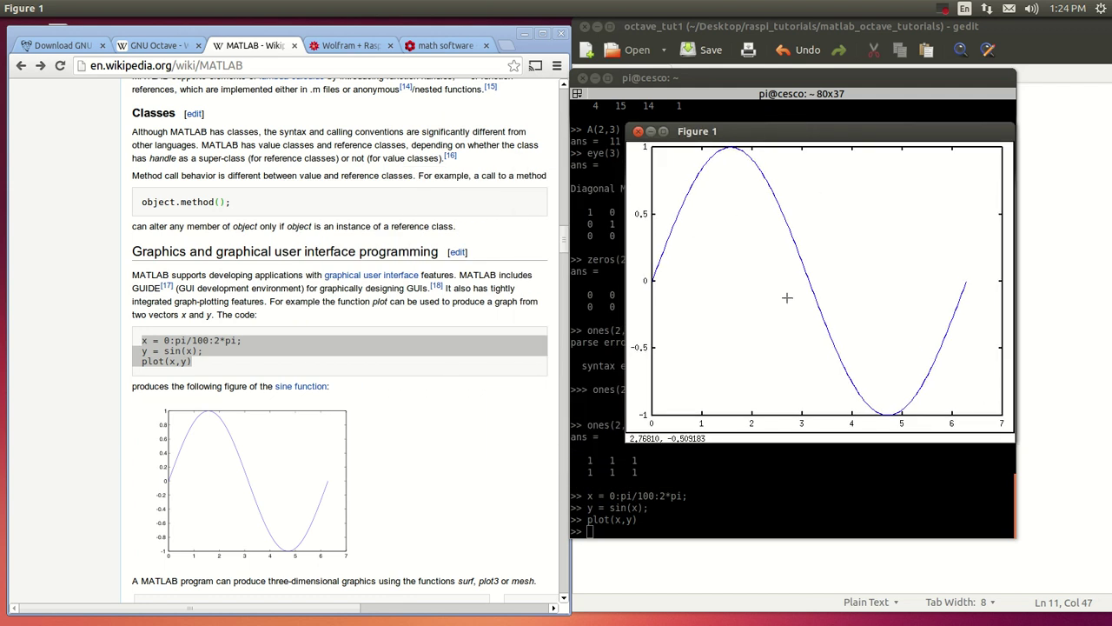
drag(747, 144, 746, 118)
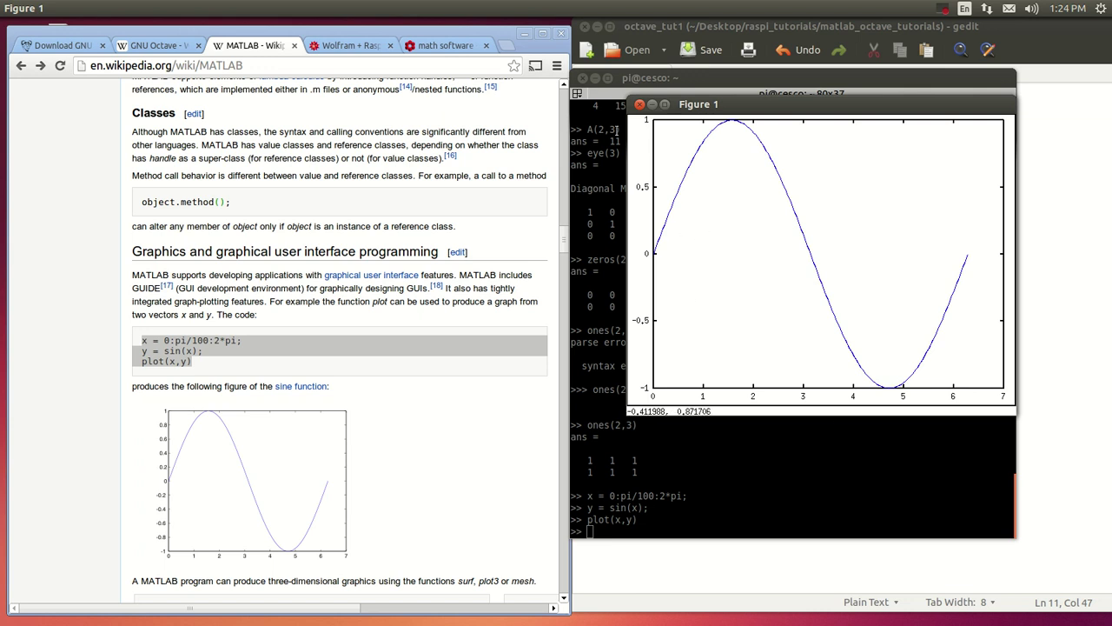
click(639, 104)
- Copy the article's complete wireframe sinc code, from the meshgrid line through "hidden off", and paste it into Octave to plot the mesh
scroll(339, 341, down, 8)
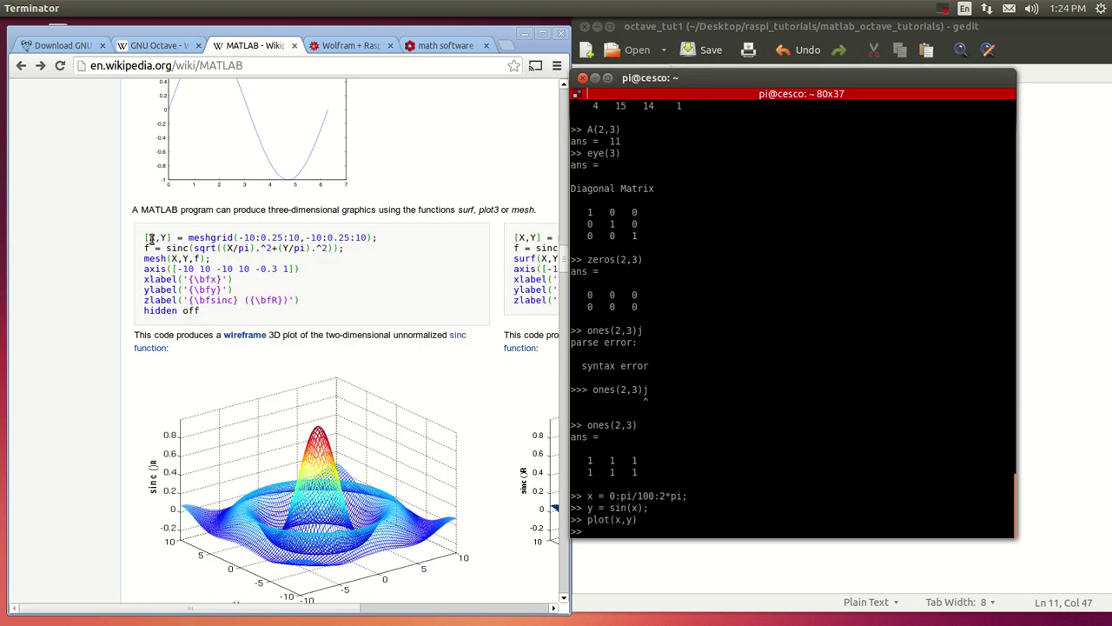
click(145, 237)
drag(146, 237, 329, 260)
drag(143, 237, 224, 312)
right_click(199, 278)
click(233, 293)
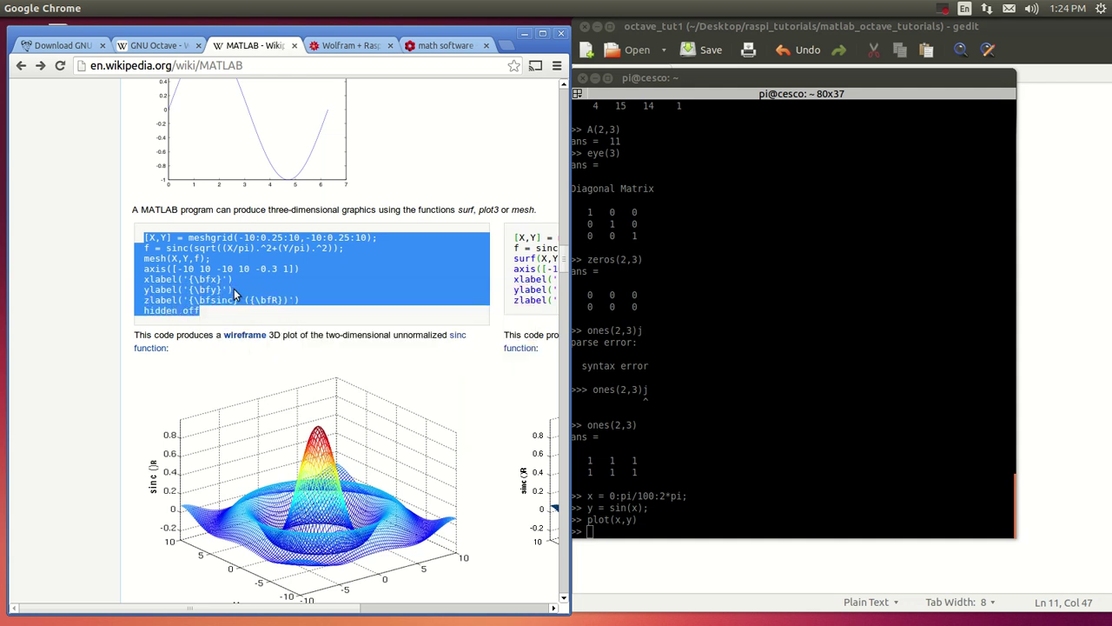
click(607, 524)
right_click(607, 526)
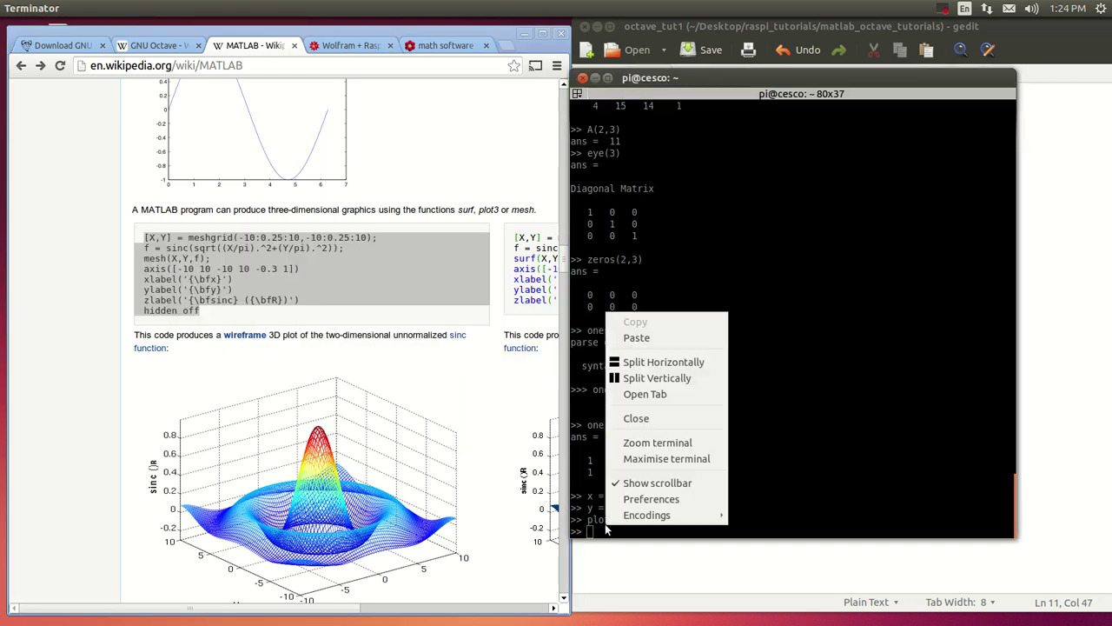
click(644, 340)
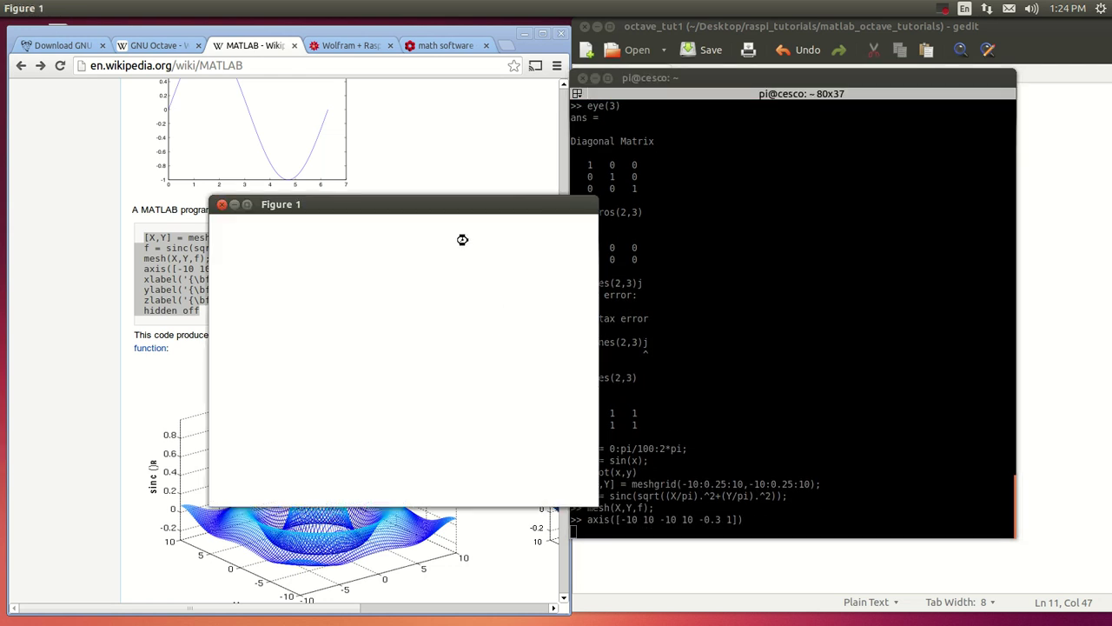
- Move the mesh plot window over the terminal and compare the plot with the article's wireframe sinc figure
drag(473, 207, 867, 240)
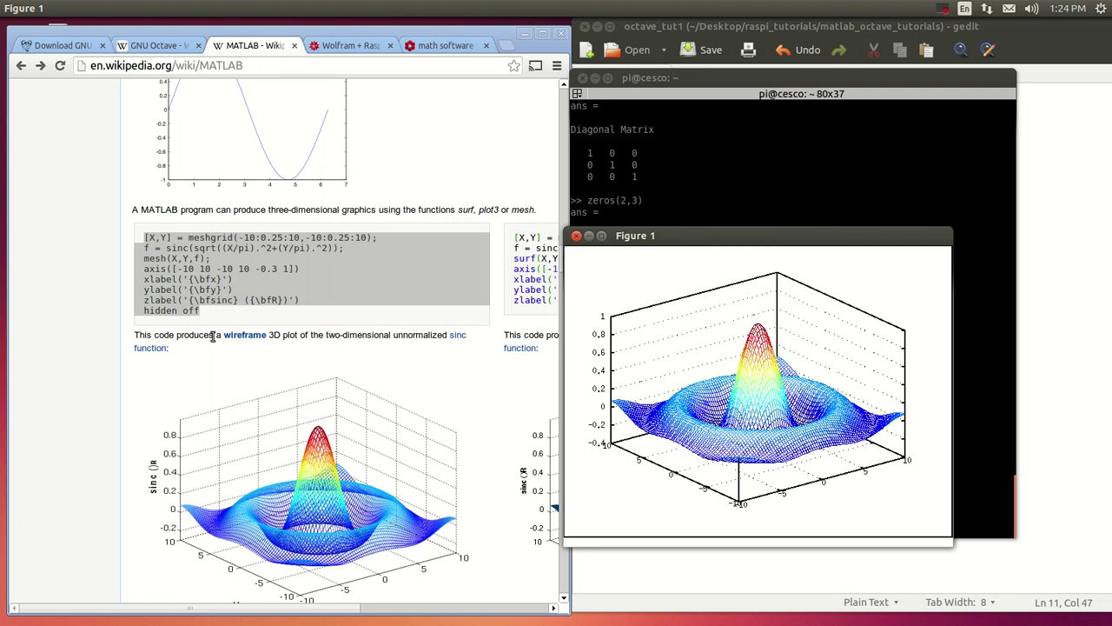
scroll(491, 507, down, 1)
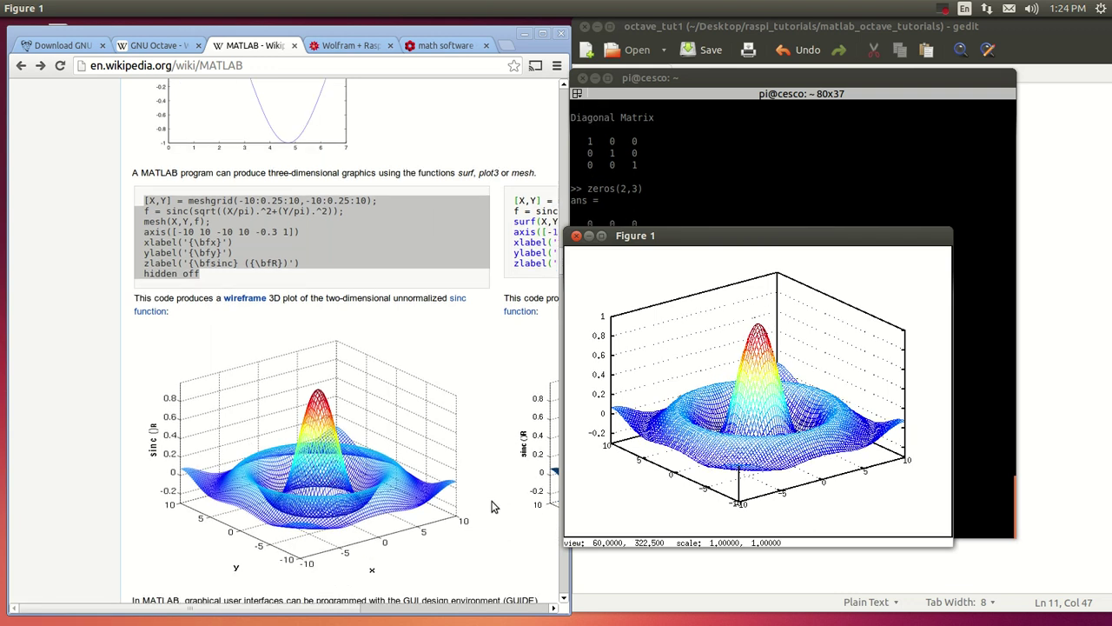
scroll(492, 507, down, 4)
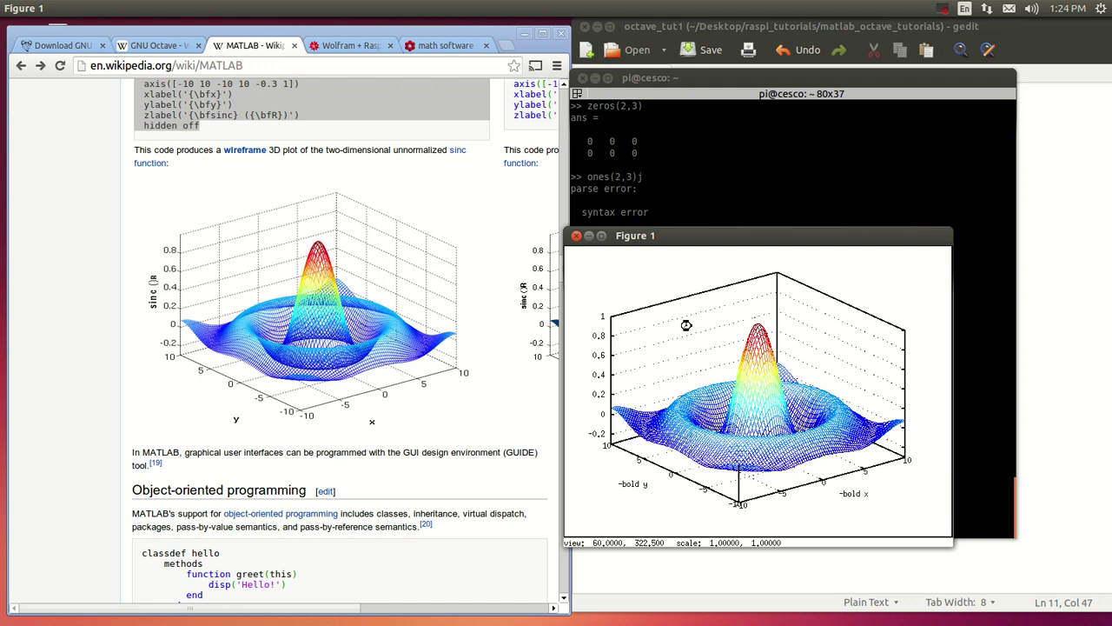
key(Return)
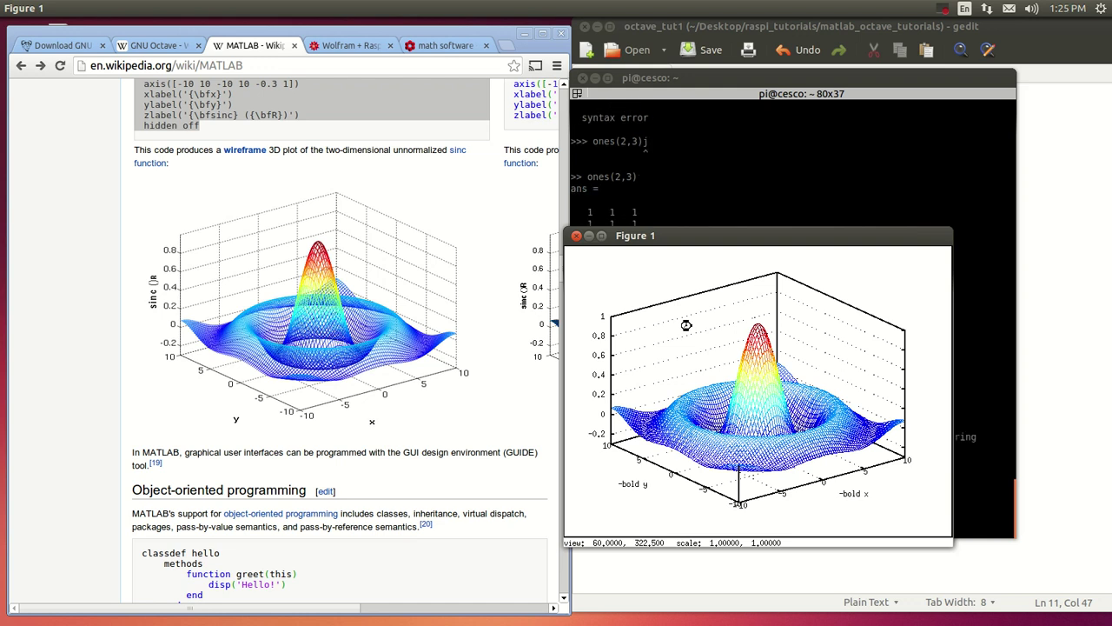